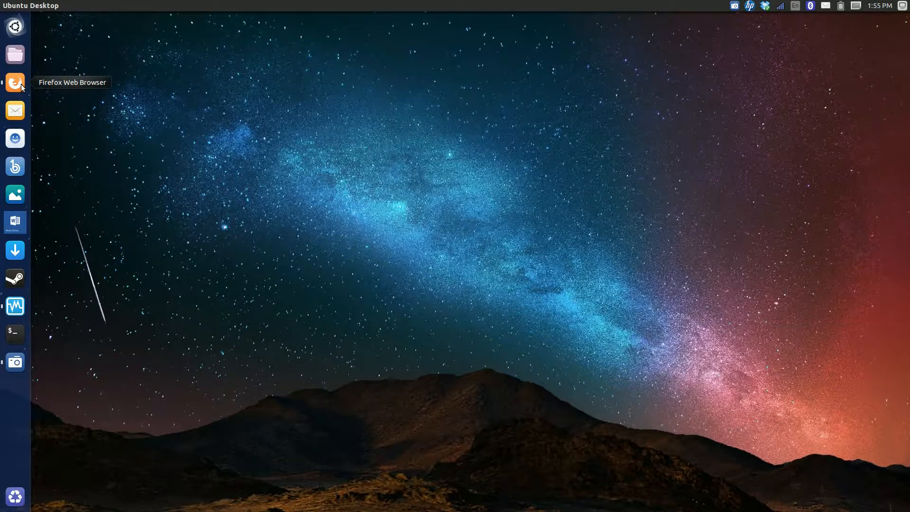
Open the Firefox browser and review the membership levels and their goodies on the Bodhi Linux Membership page
left_click(21, 83)
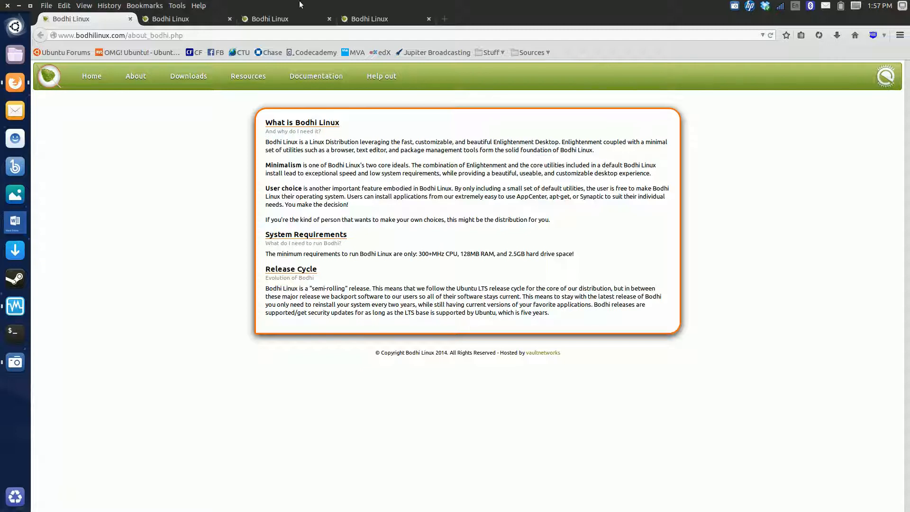
left_click(205, 20)
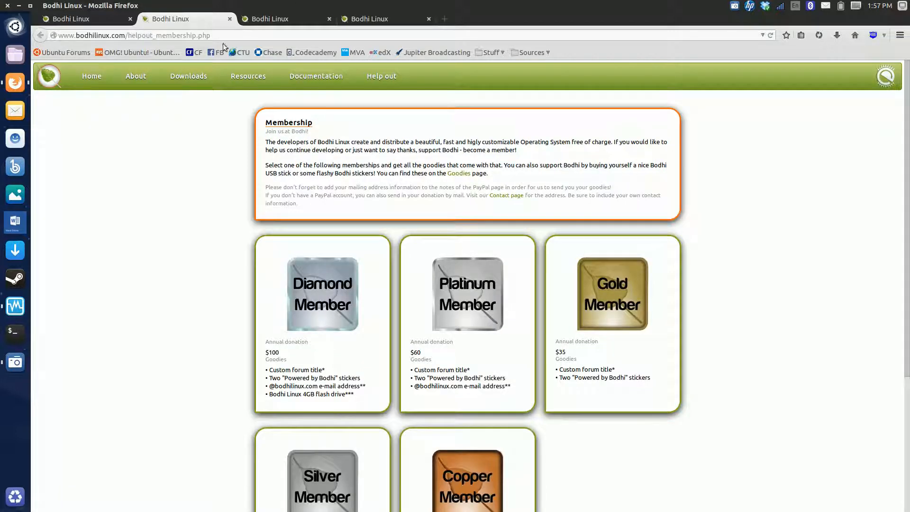
scroll(406, 260, "down", 2)
scroll(406, 260, "up", 2)
Examine the 2014 donor lists and monthly totals on the Bodhi Linux Donations page
left_click(266, 19)
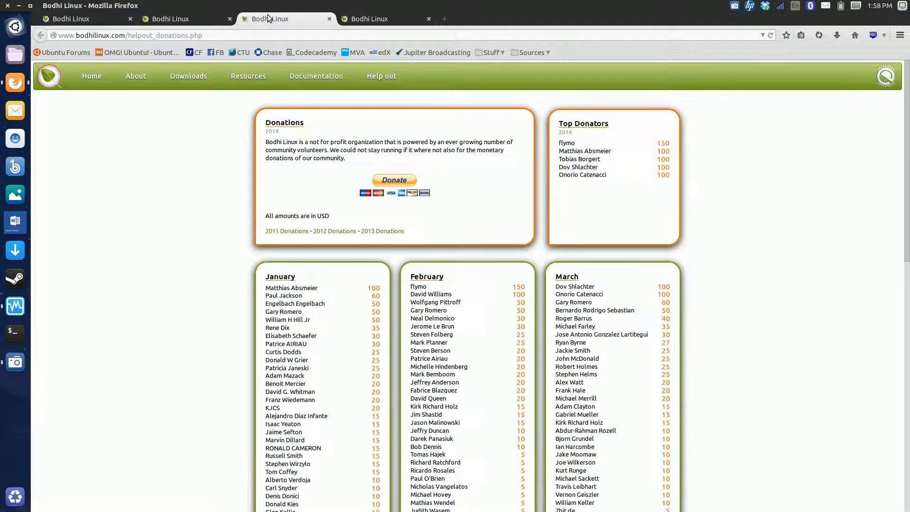
scroll(291, 273, "down", 1)
scroll(291, 276, "down", 1)
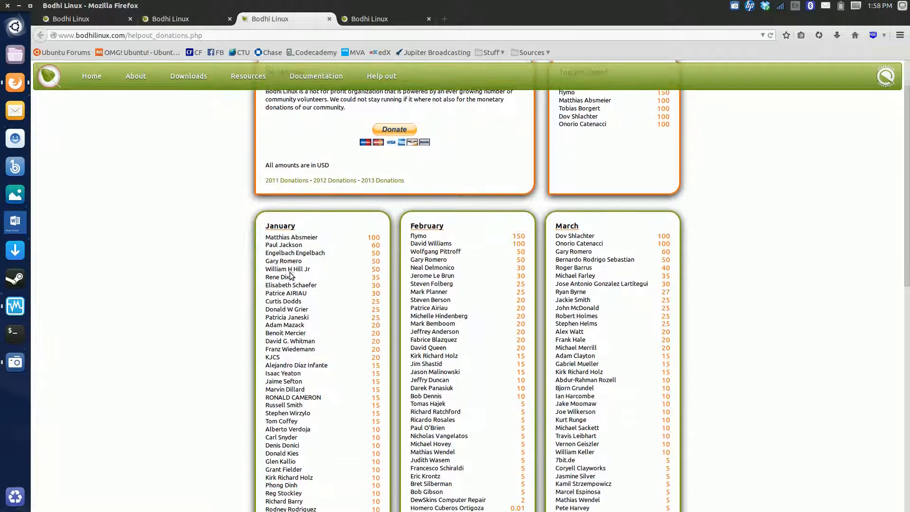
scroll(291, 286, "down", 4)
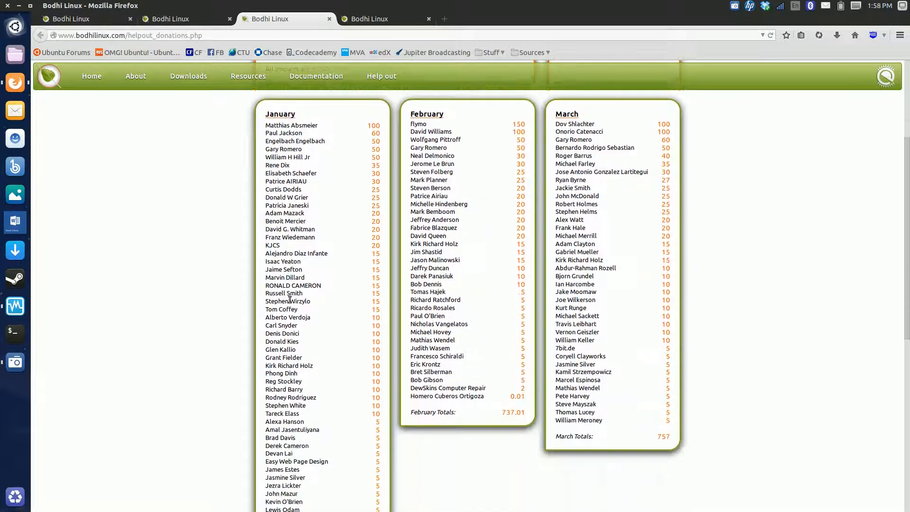
scroll(292, 292, "up", 6)
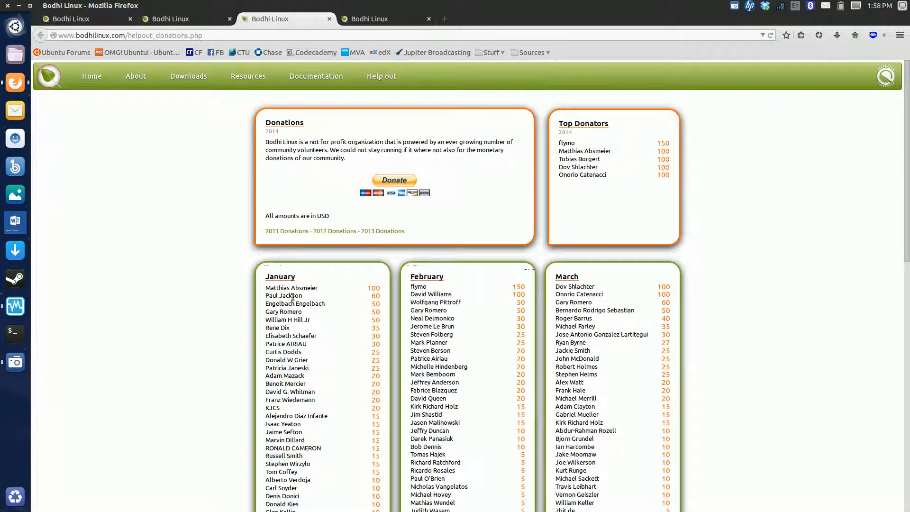
scroll(293, 298, "down", 15)
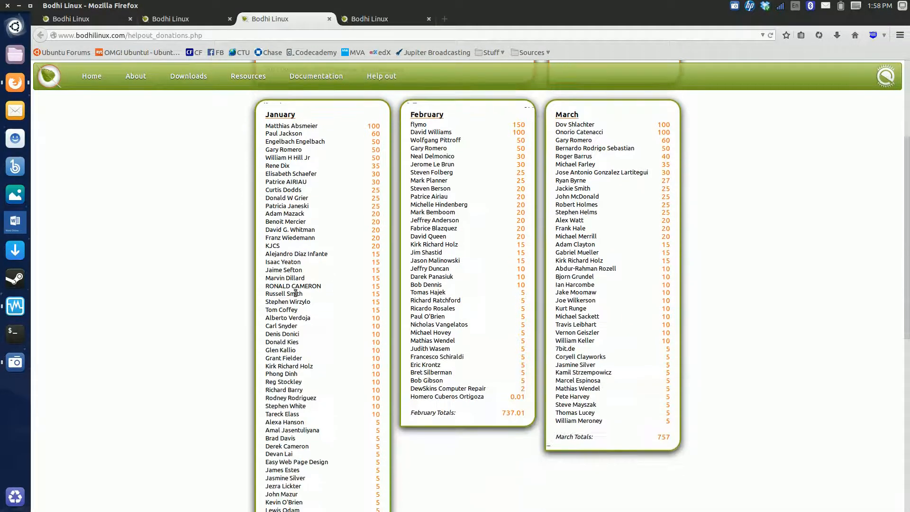
scroll(294, 295, "down", 2)
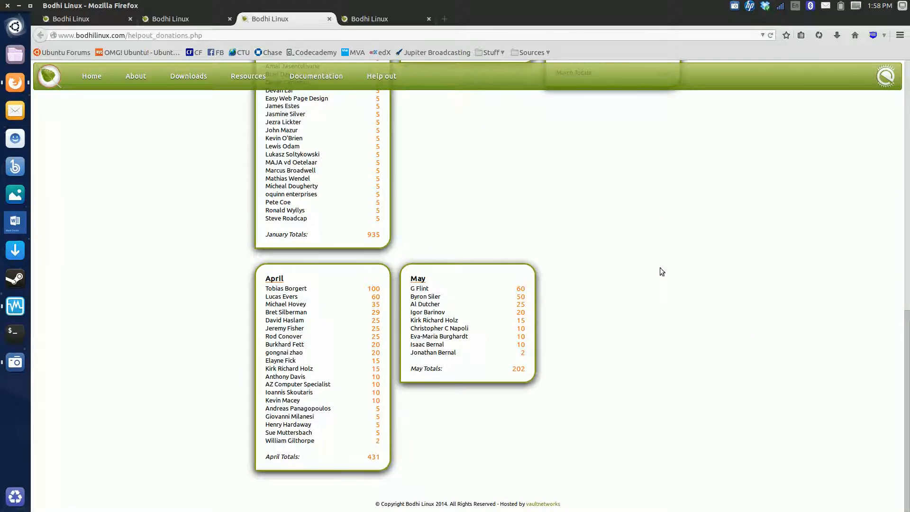
scroll(581, 297, "up", 15)
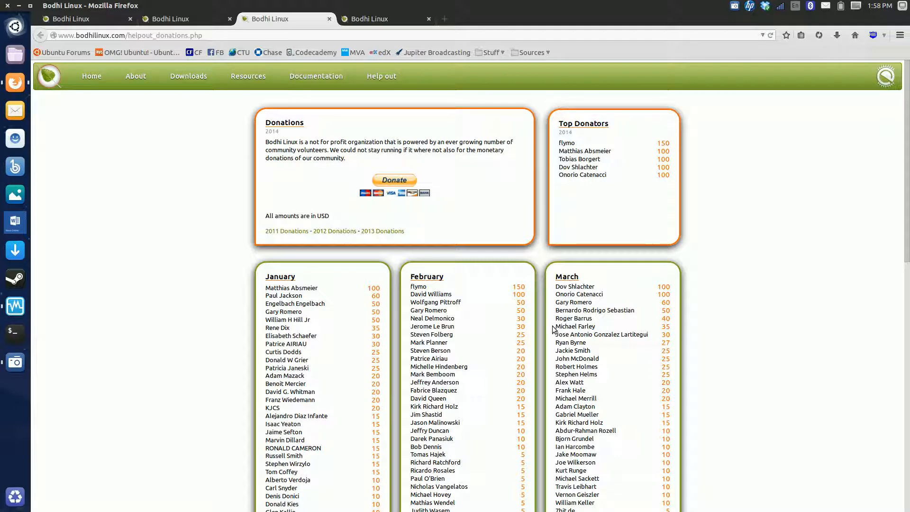
scroll(302, 339, "down", 1)
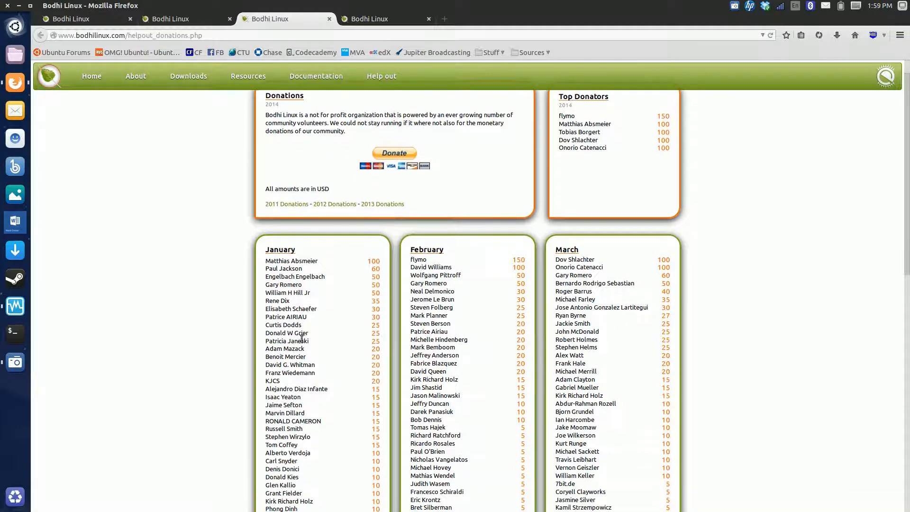
scroll(302, 339, "up", 1)
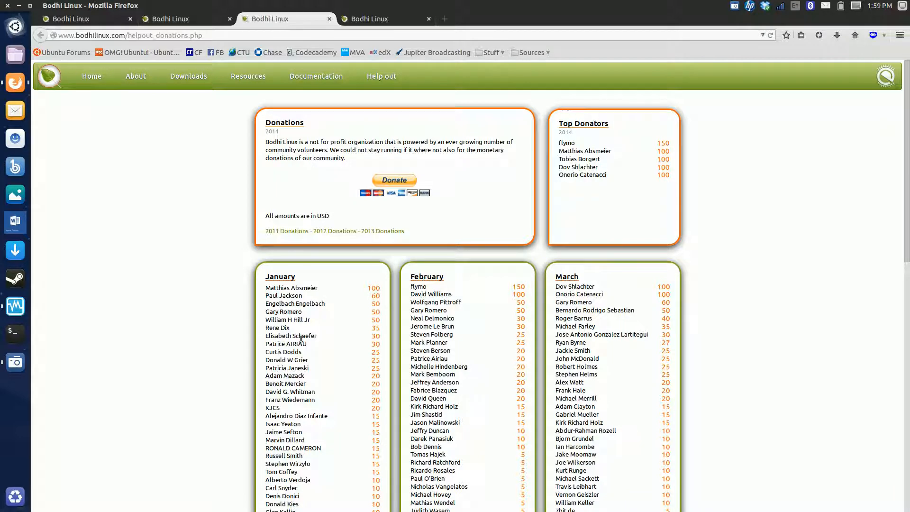
Review the companies supporting the project on the Bodhi Linux Affiliates page
left_click(385, 17)
scroll(489, 190, "down", 1)
scroll(488, 190, "down", 3)
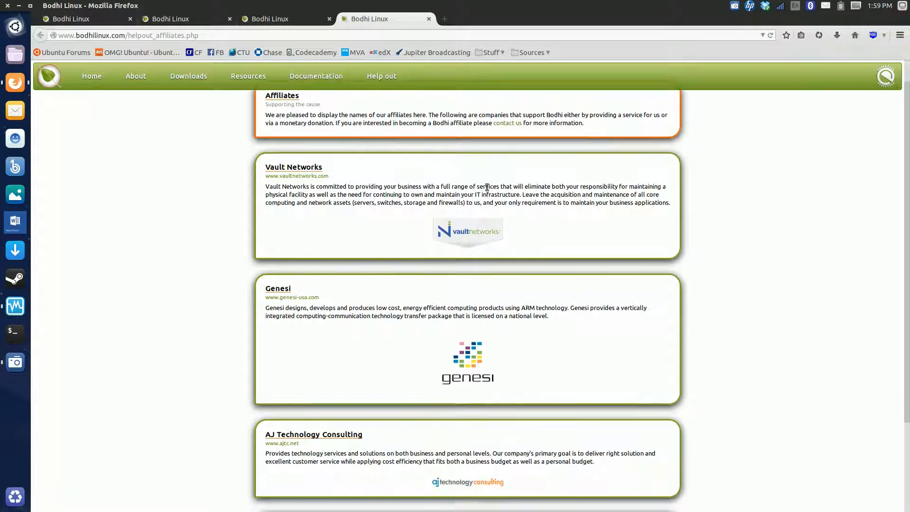
scroll(487, 190, "down", 1)
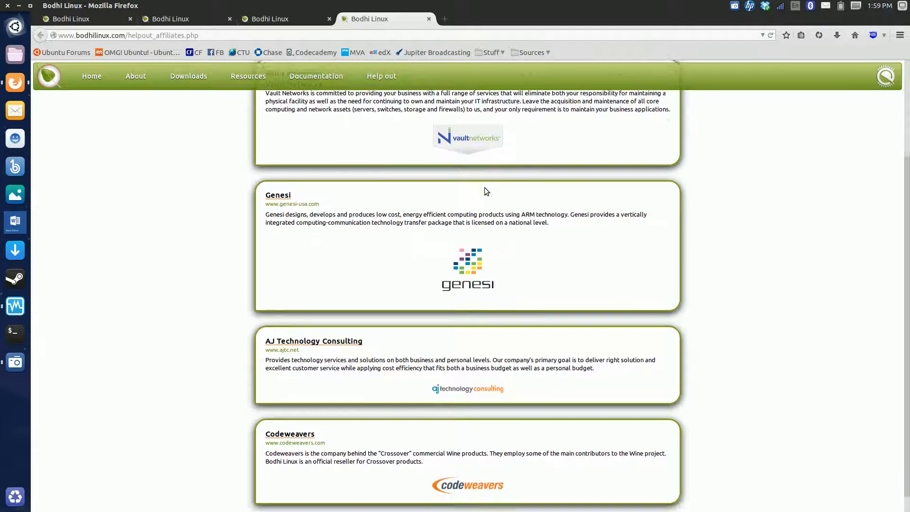
scroll(487, 190, "up", 4)
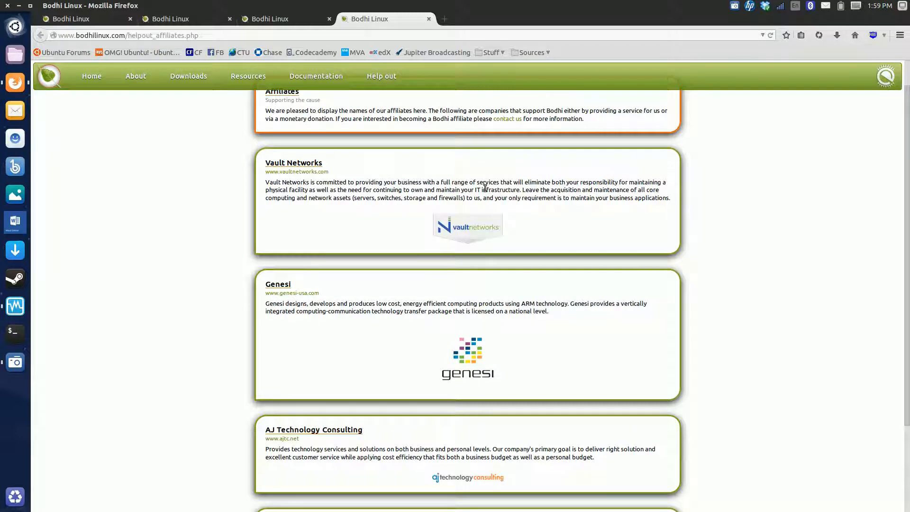
scroll(556, 472, "down", 1)
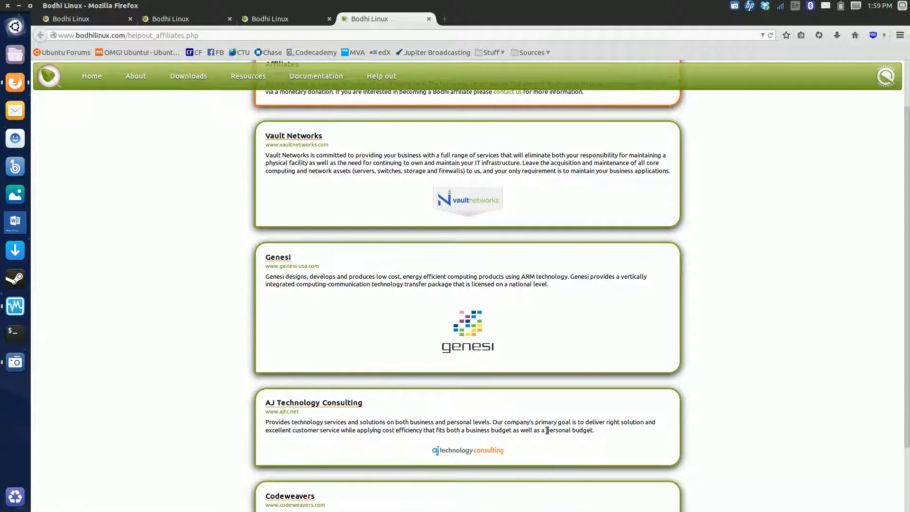
scroll(547, 430, "down", 3)
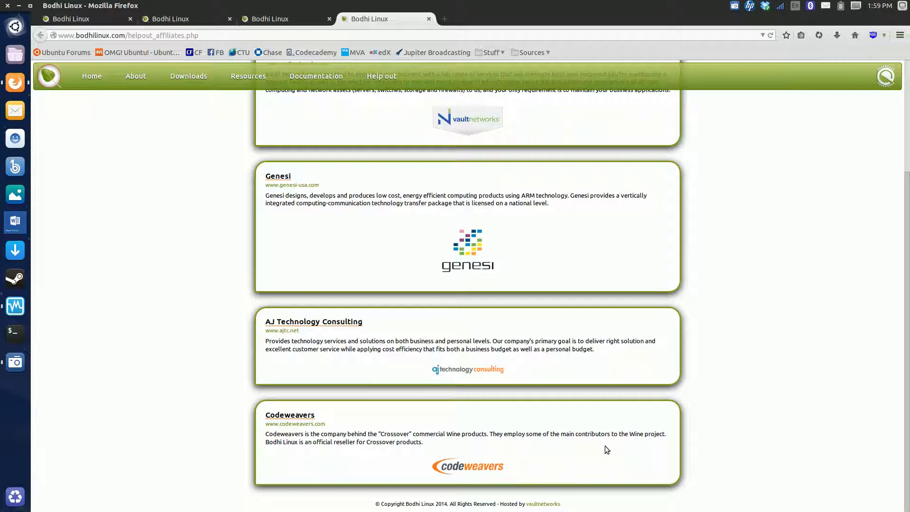
scroll(442, 378, "up", 5)
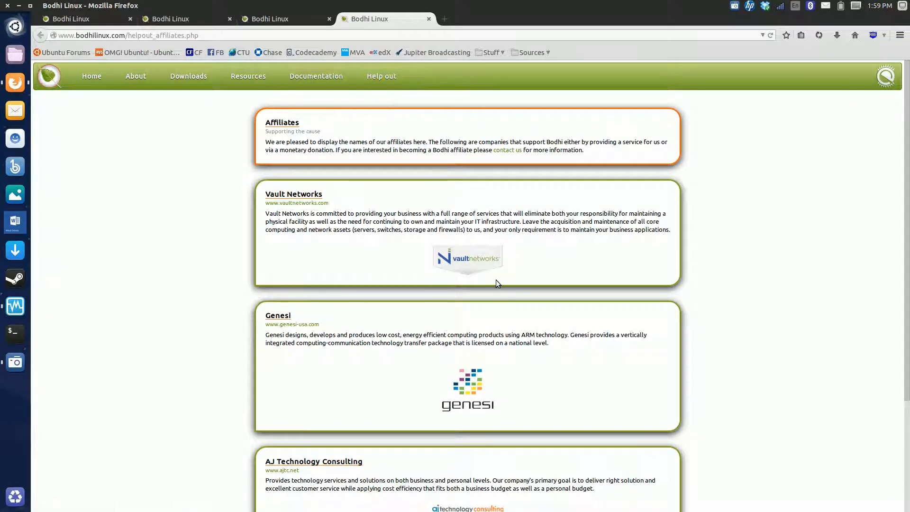
Go to the Bodhi Linux home page and review its welcome and news sections
left_click(54, 79)
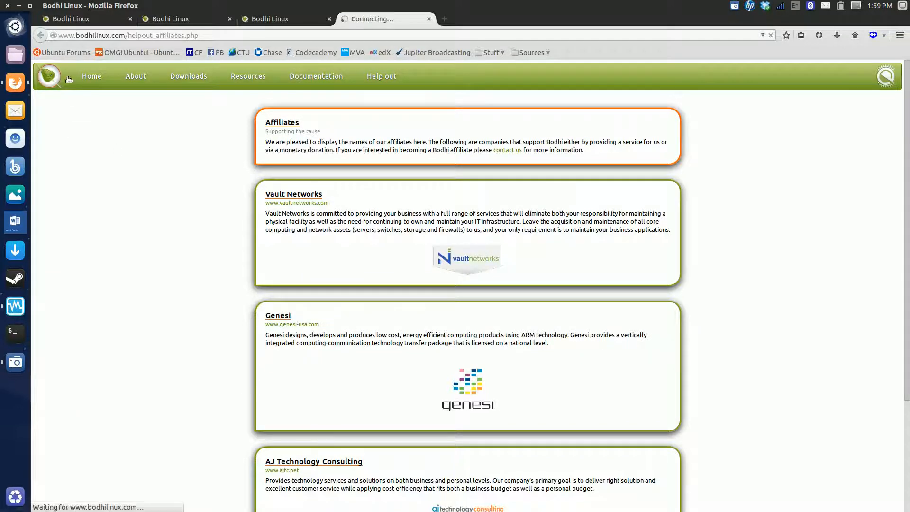
scroll(382, 325, "down", 3)
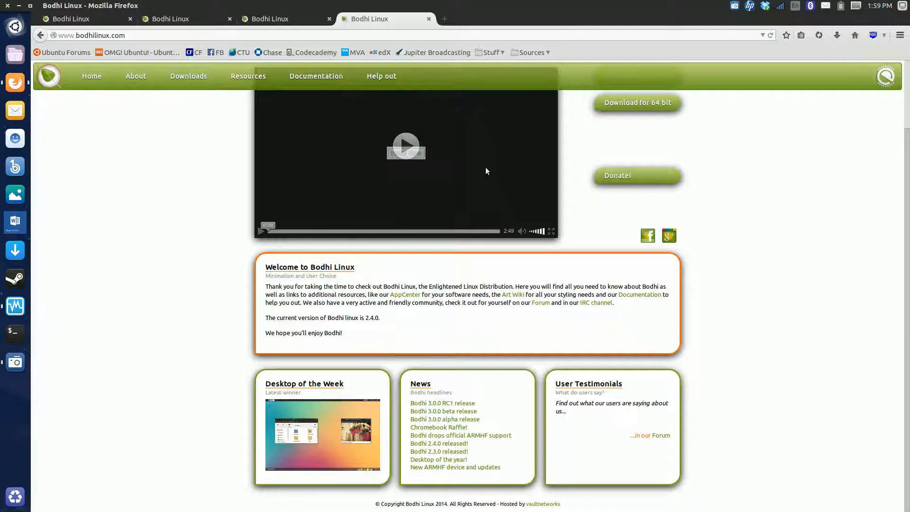
Minimize the browser, switch to the running VirtualBox machine, and decline presentation mode with the option to stop asking
left_click(19, 6)
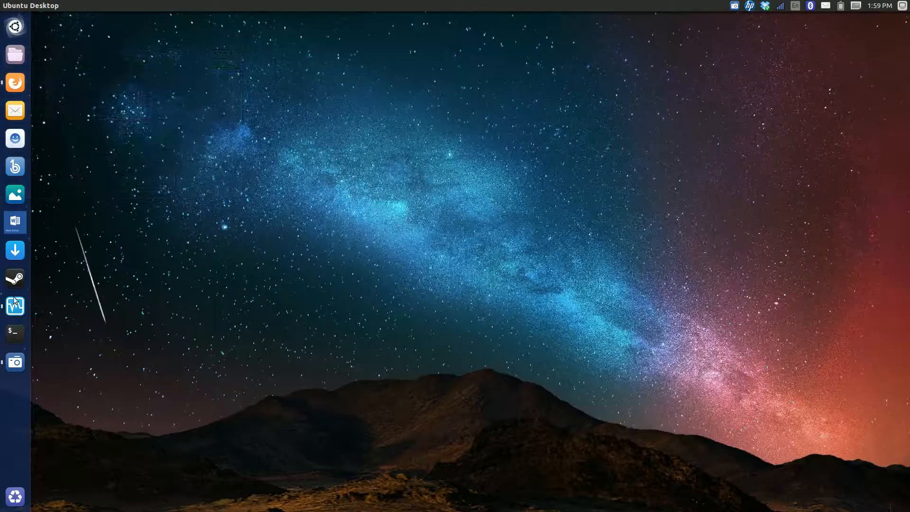
left_click(16, 305)
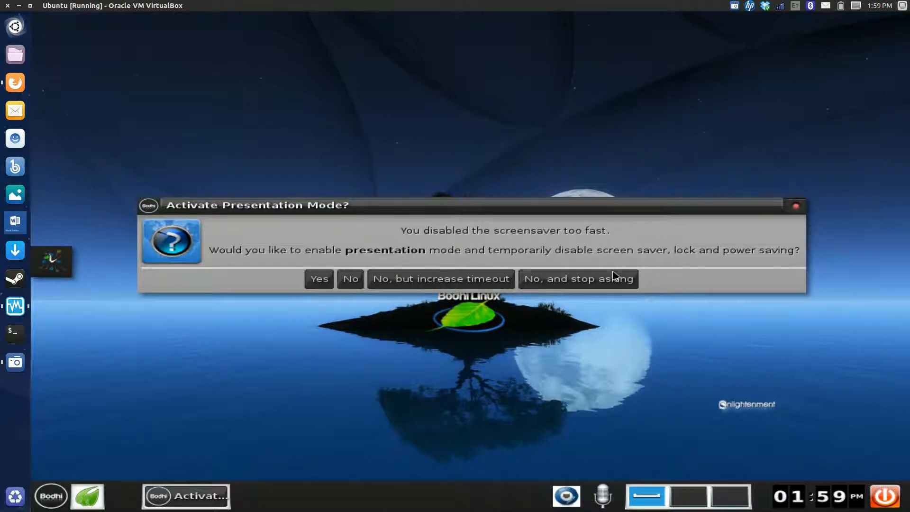
left_click(581, 281)
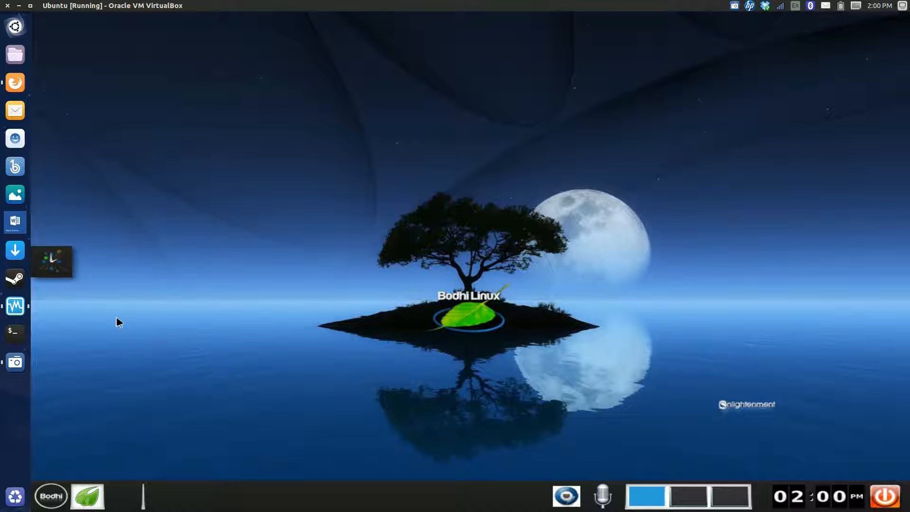
Play Bohdi Install.mp4 from the Videos folder to view the installation, and close the player
left_click(14, 58)
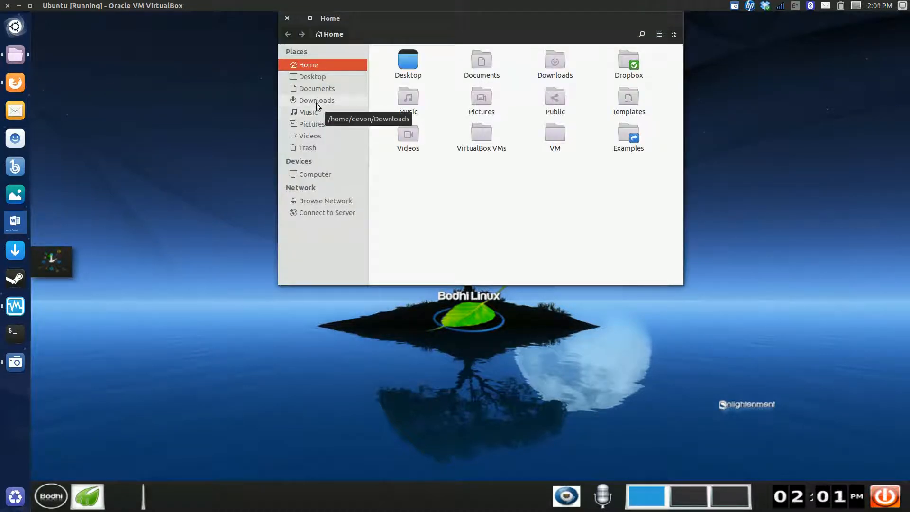
left_click(317, 137)
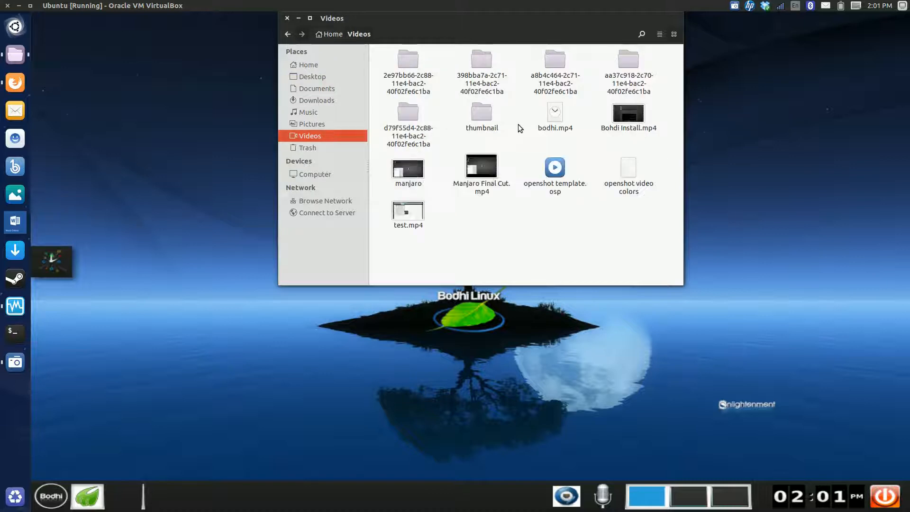
left_click(620, 116)
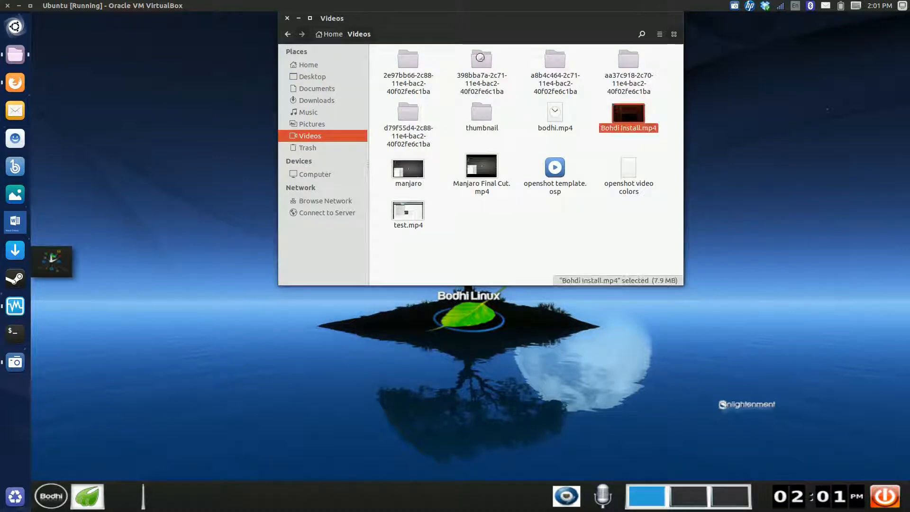
left_click(298, 18)
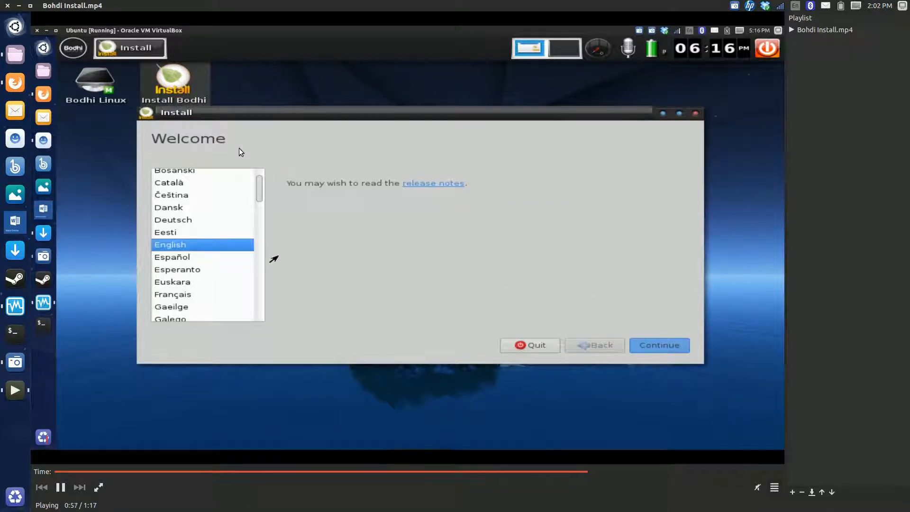
left_click(7, 5)
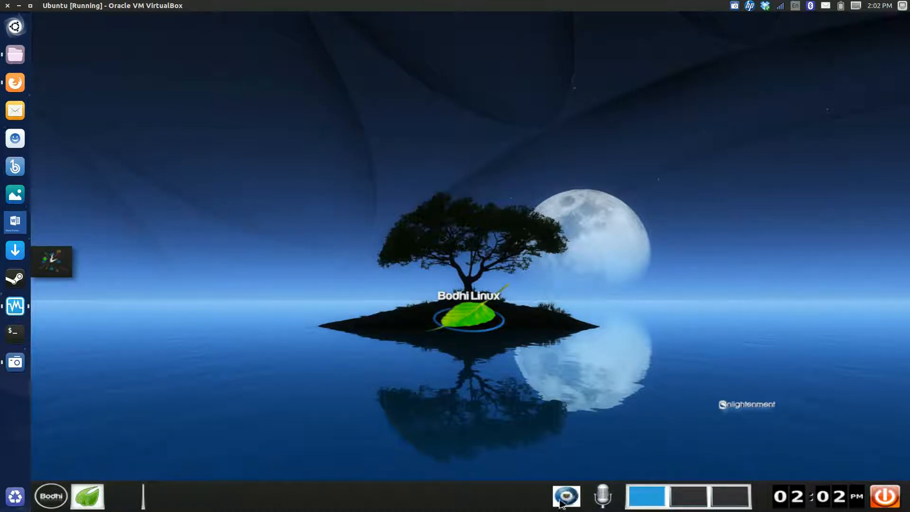
Inspect the network connection options and the Master volume mixer on the Bodhi desktop
mouse_move(559, 504)
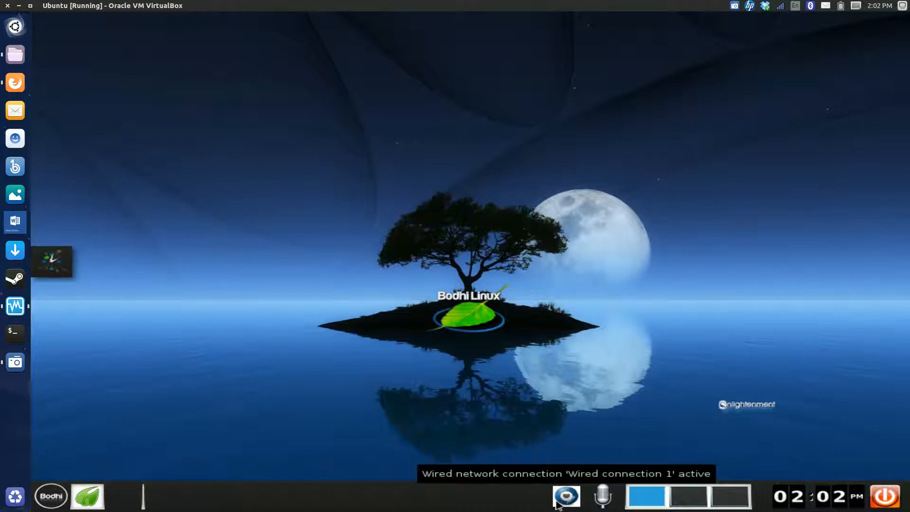
left_click(568, 500)
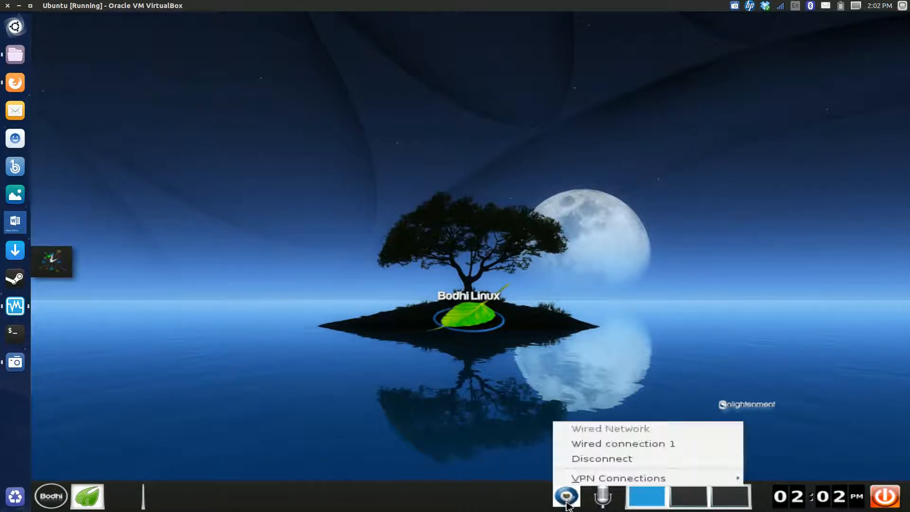
left_click(596, 504)
left_click(599, 505)
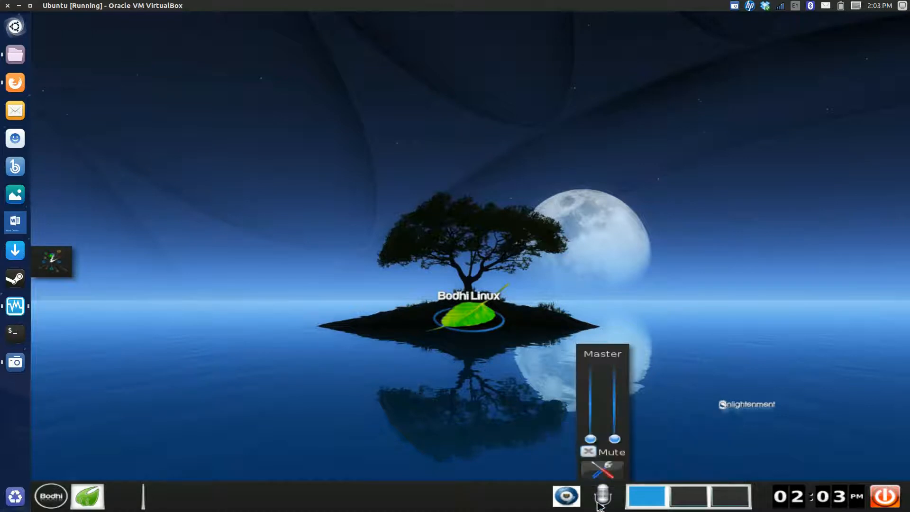
Switch through the Bodhi virtual desktops and return to the first one
left_click(682, 502)
left_click(680, 502)
left_click(726, 503)
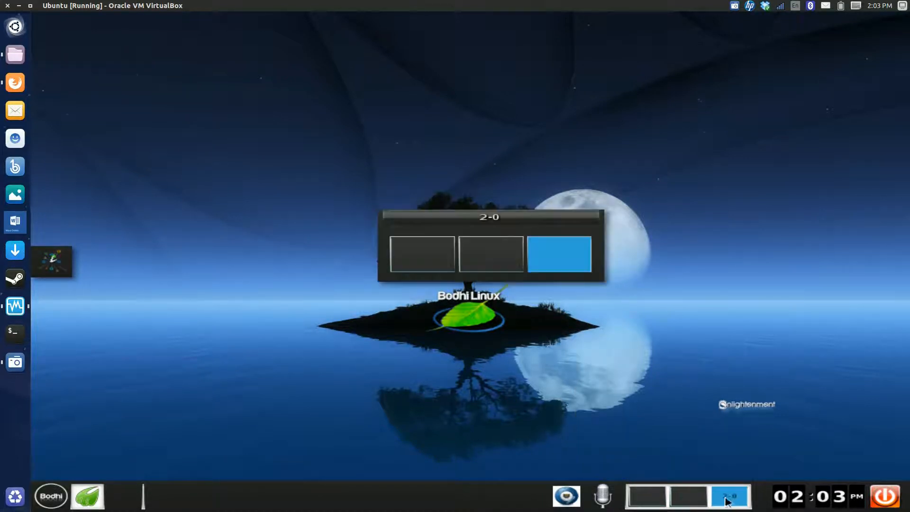
left_click(658, 502)
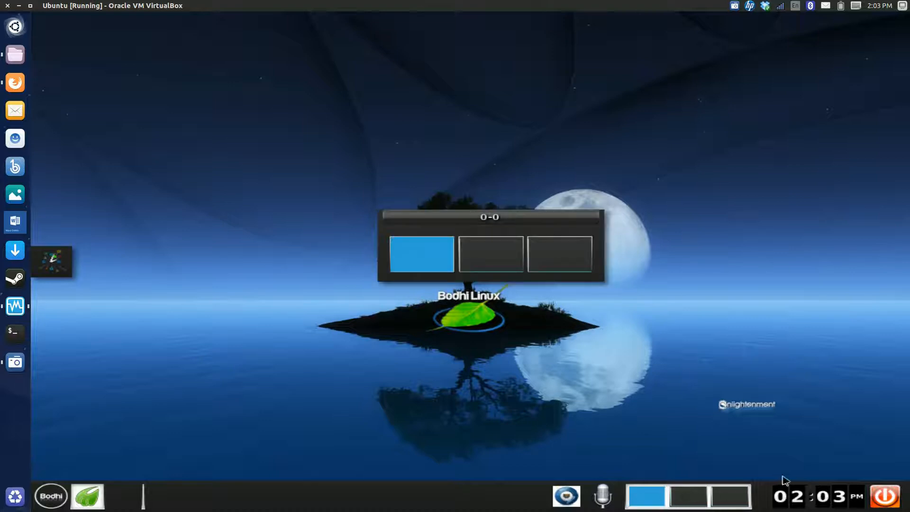
View the power and session options of the Bodhi desktop and cancel without choosing any
left_click(884, 496)
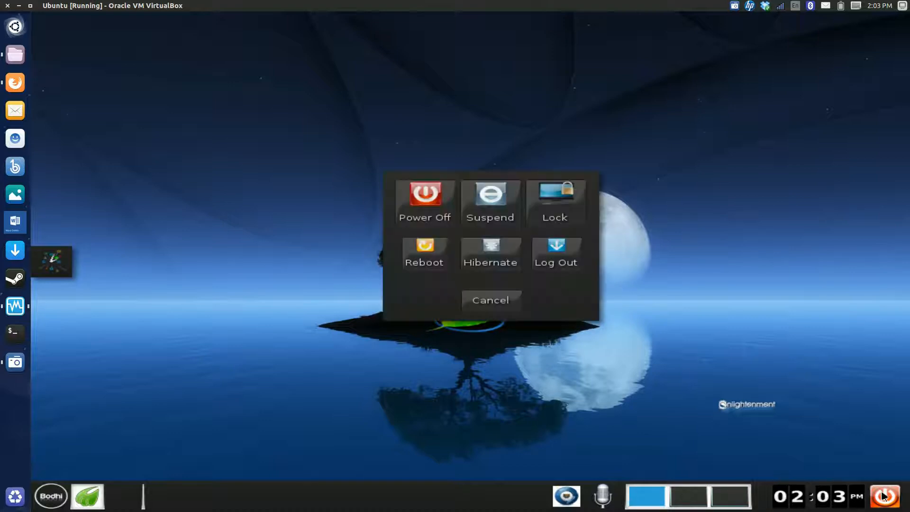
left_click(503, 305)
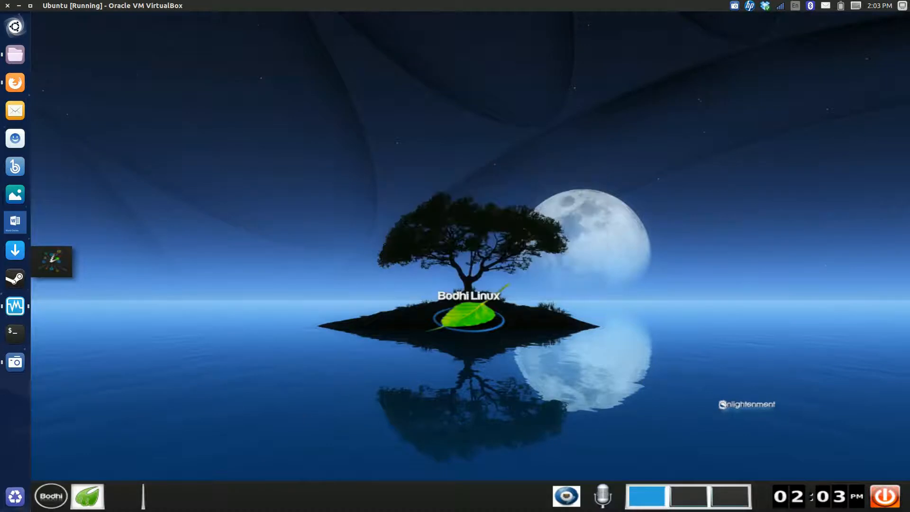
Open the Enlightenment Settings Panel and look through its Apps settings down to Desktop Environments
left_click(53, 496)
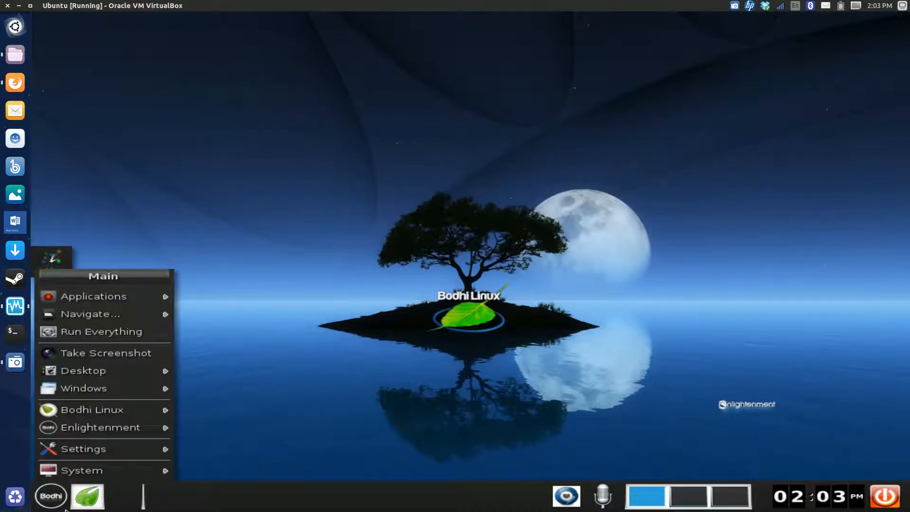
mouse_move(105, 470)
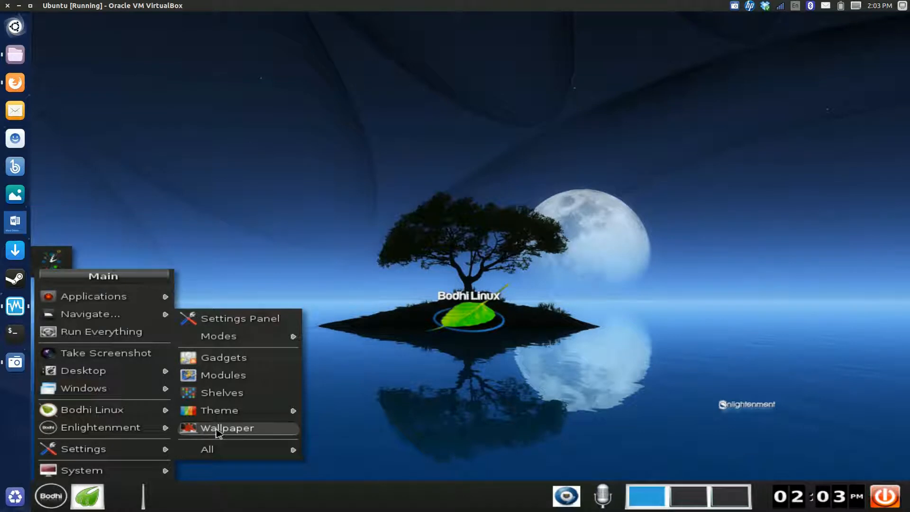
mouse_move(213, 417)
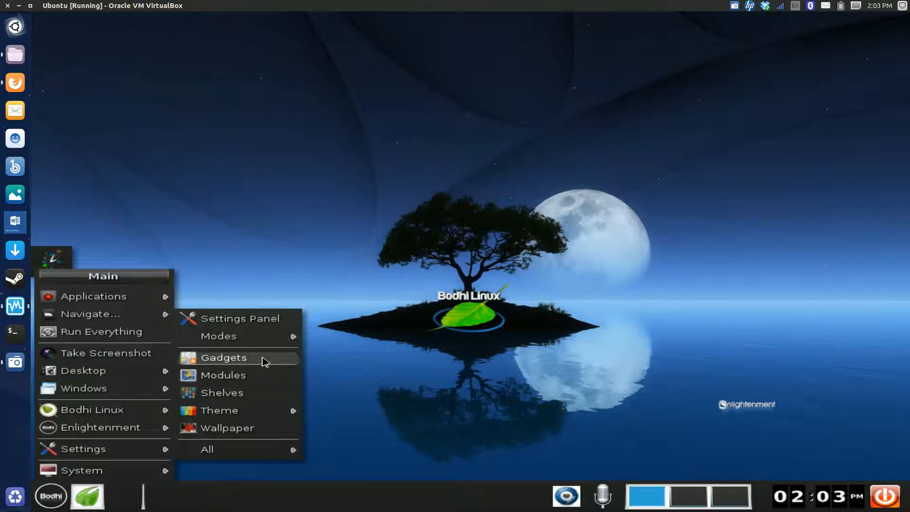
mouse_move(264, 338)
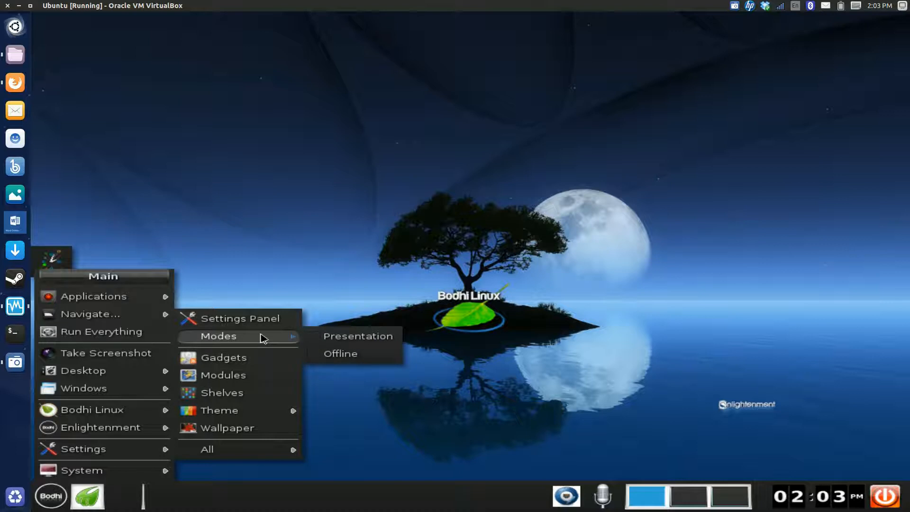
left_click(294, 324)
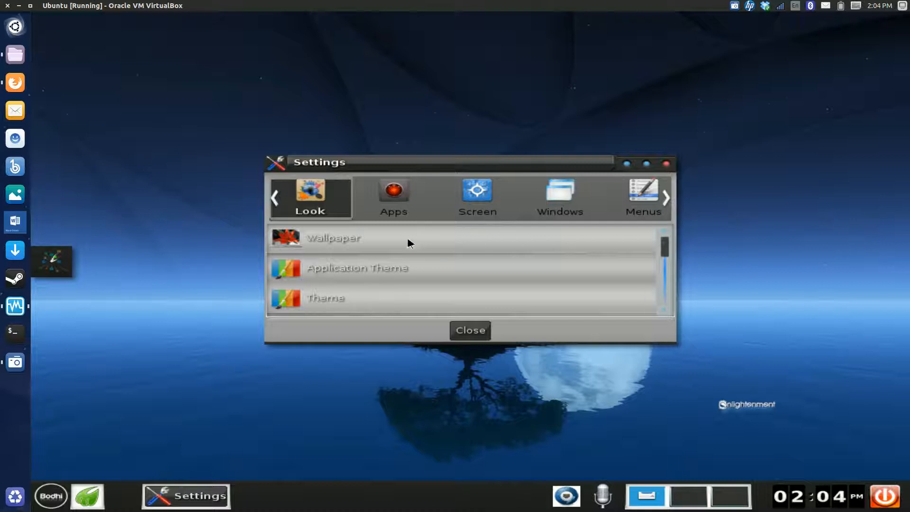
left_click(389, 212)
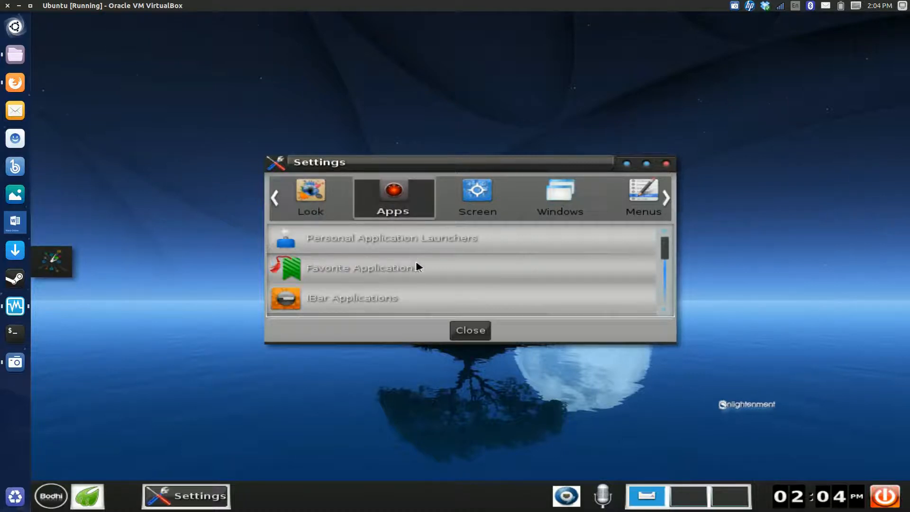
left_click_drag(665, 245, 666, 292)
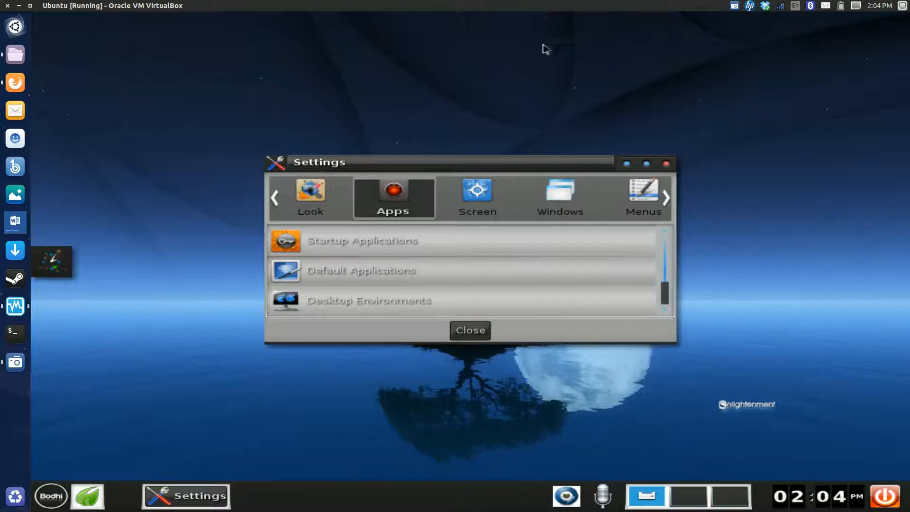
View the Desktops and Flip Animation options of the Virtual Desktops settings in the Screen category, and close them without changes
left_click(487, 201)
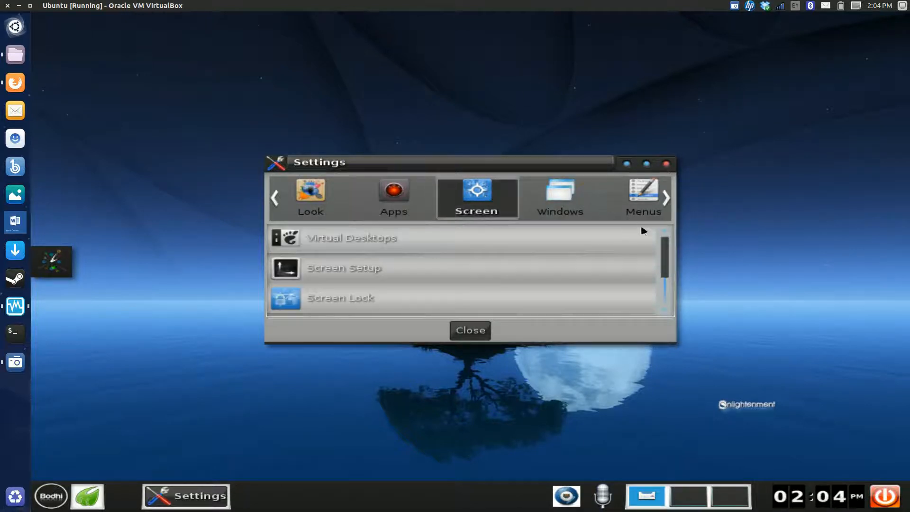
mouse_move(666, 250)
left_mouse_down()
mouse_move(667, 283)
mouse_move(666, 237)
left_mouse_up()
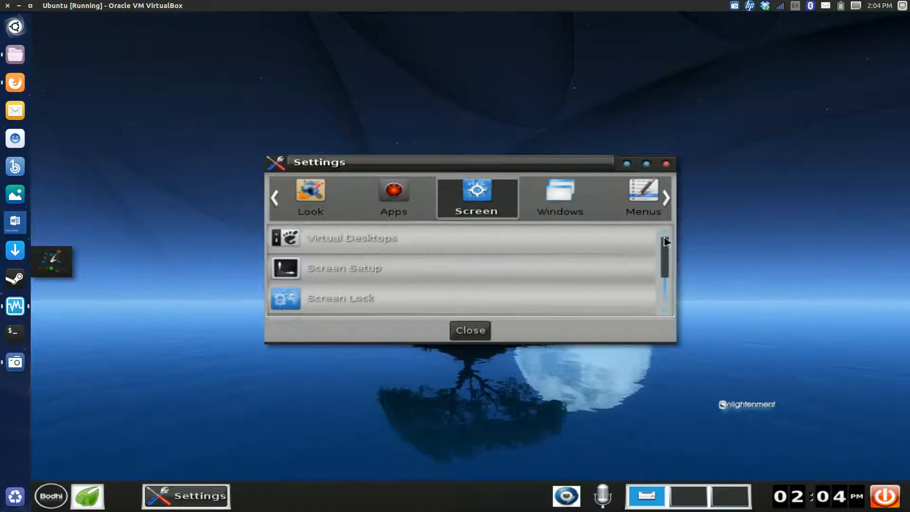
left_click(411, 242)
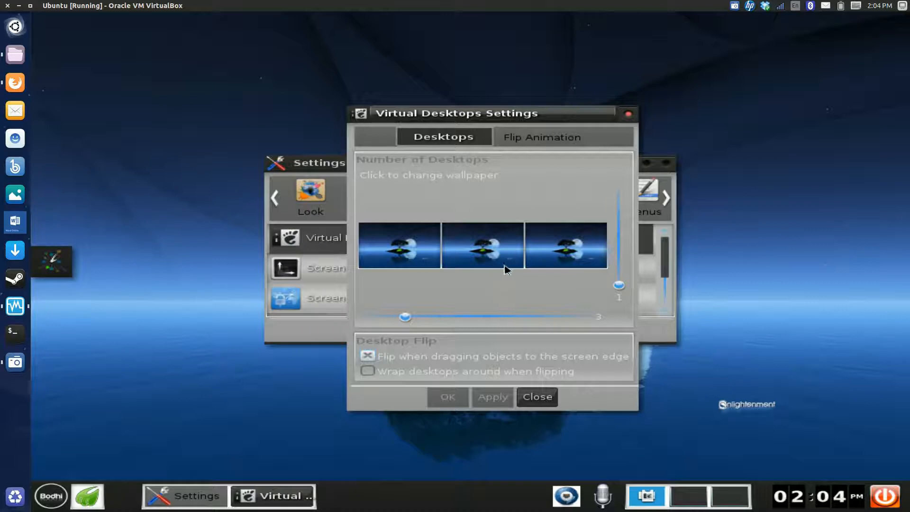
left_click(547, 139)
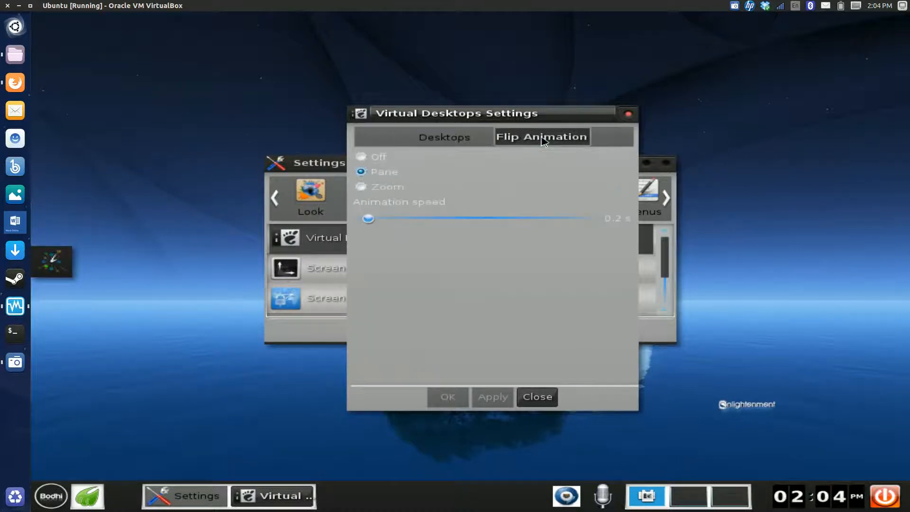
left_click(629, 114)
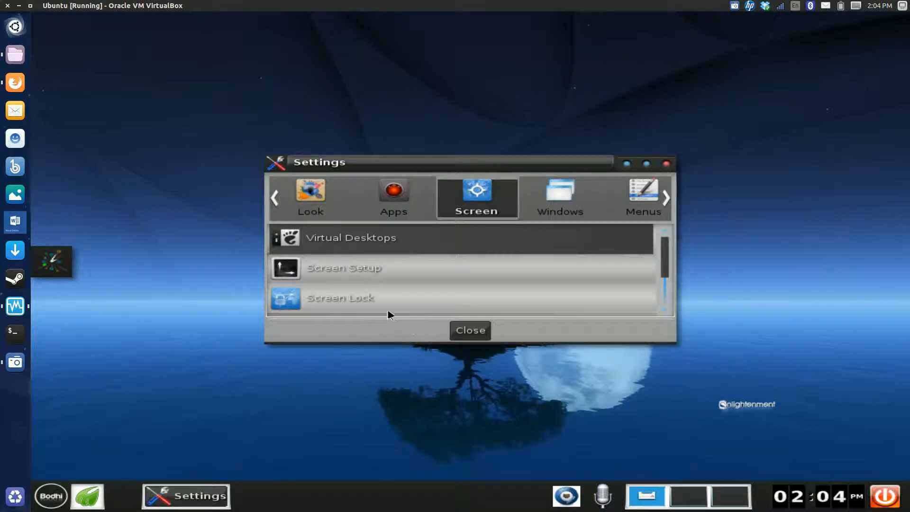
Browse the remaining Settings categories from Windows through Language to Input
left_click(581, 209)
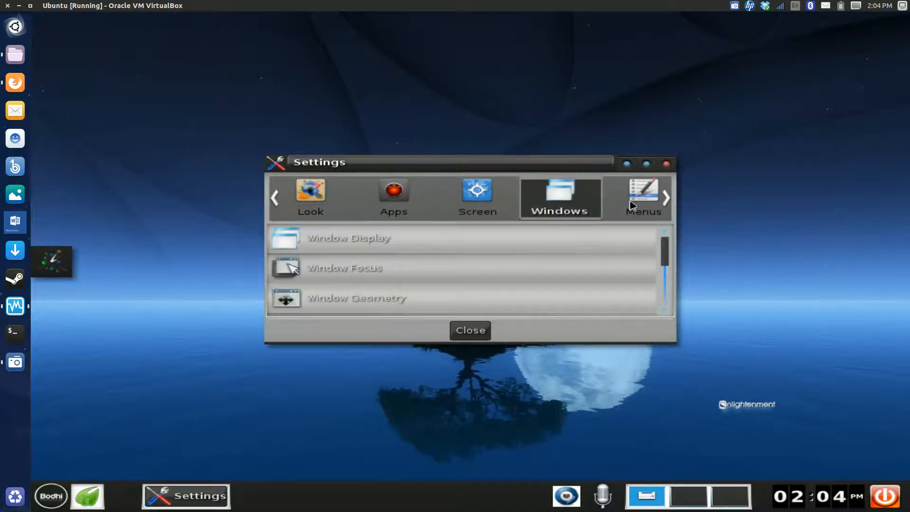
left_click(668, 197)
left_click(667, 197)
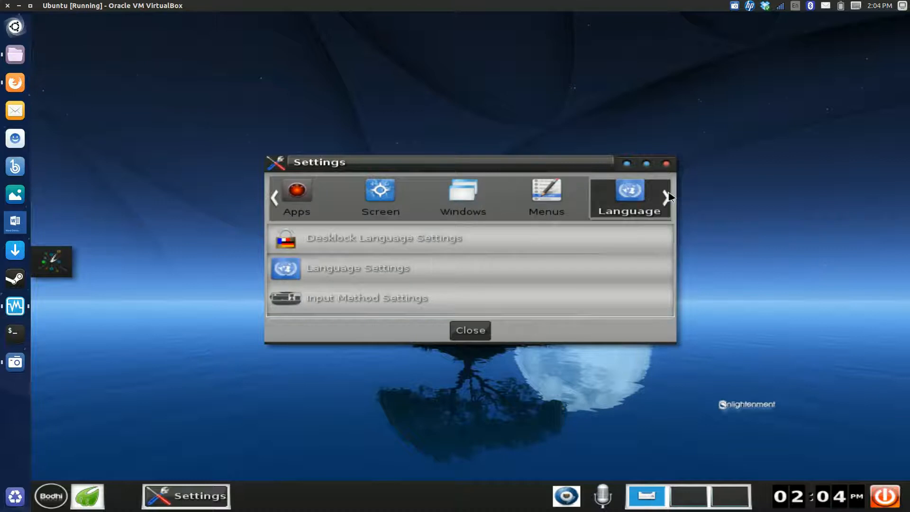
left_click(667, 198)
left_click(667, 197)
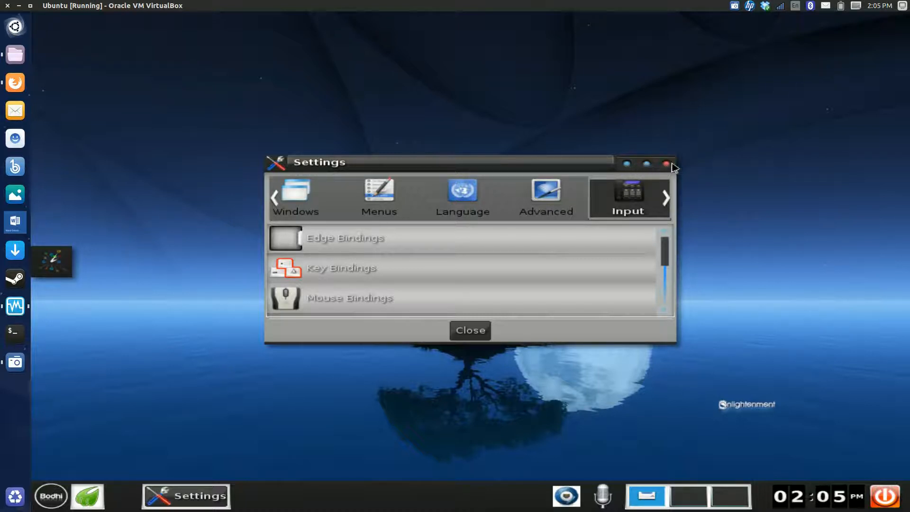
Minimize and restore the Settings window, maximize it and return it to normal size, and close it
left_click(628, 166)
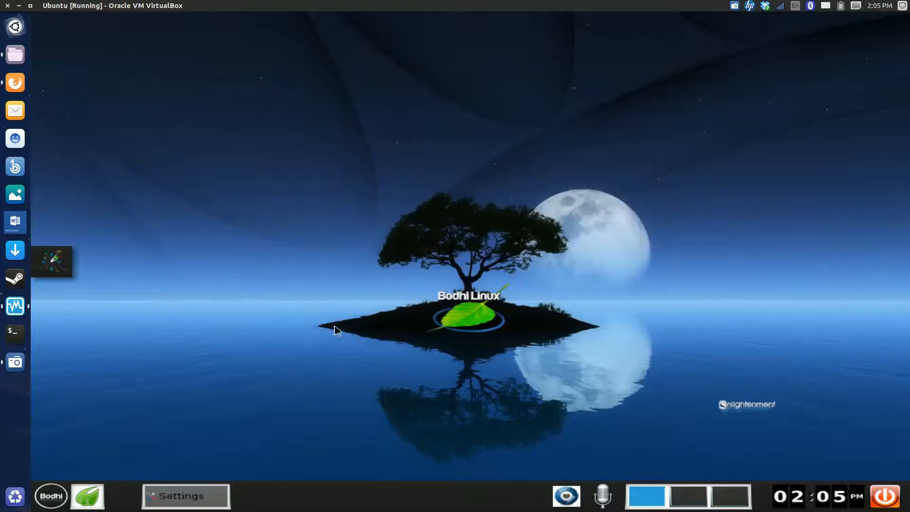
left_click(208, 495)
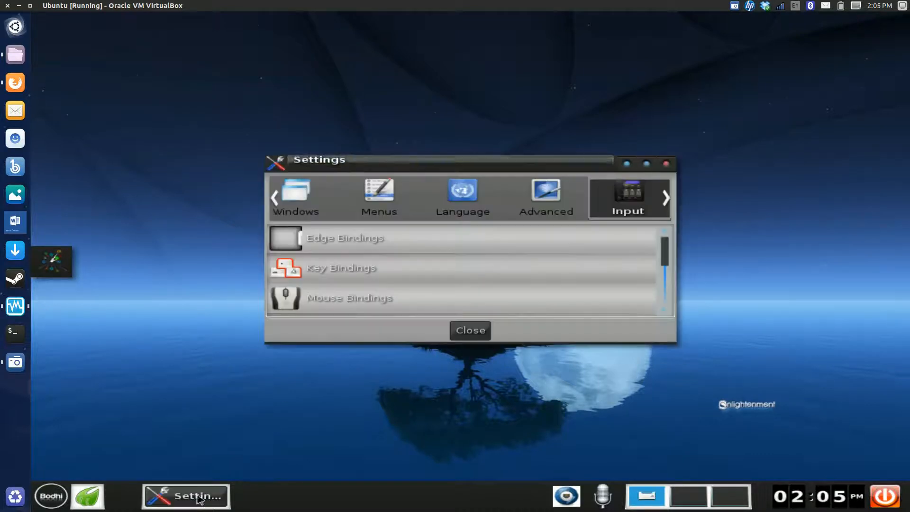
left_click(646, 163)
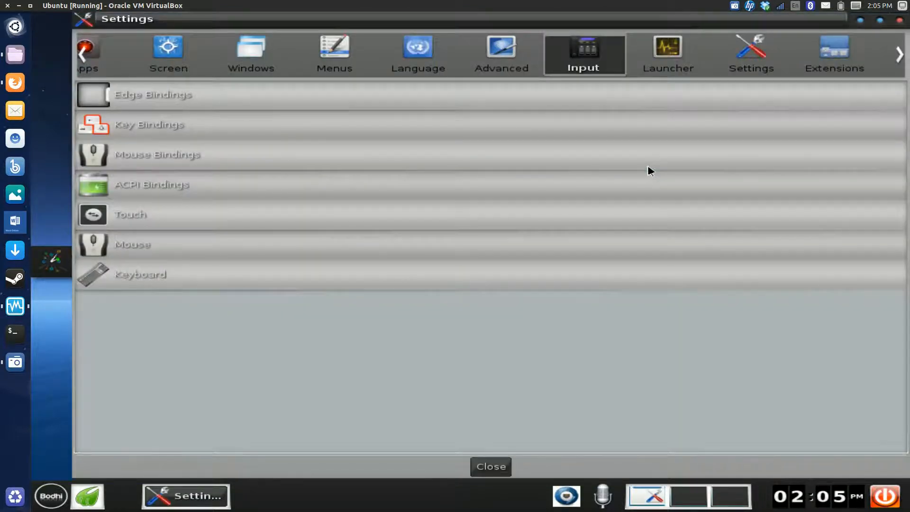
left_click(879, 20)
left_click(668, 164)
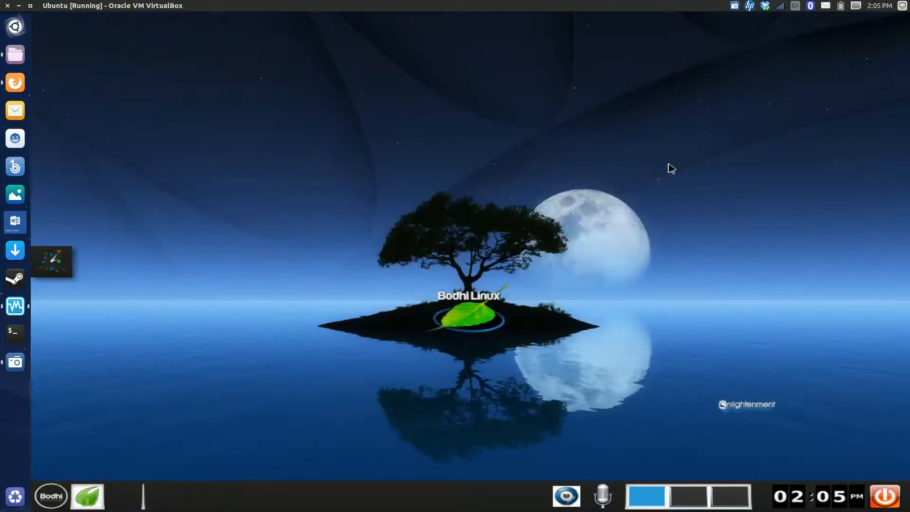
View the About Bodhi information and close its window
left_click(61, 499)
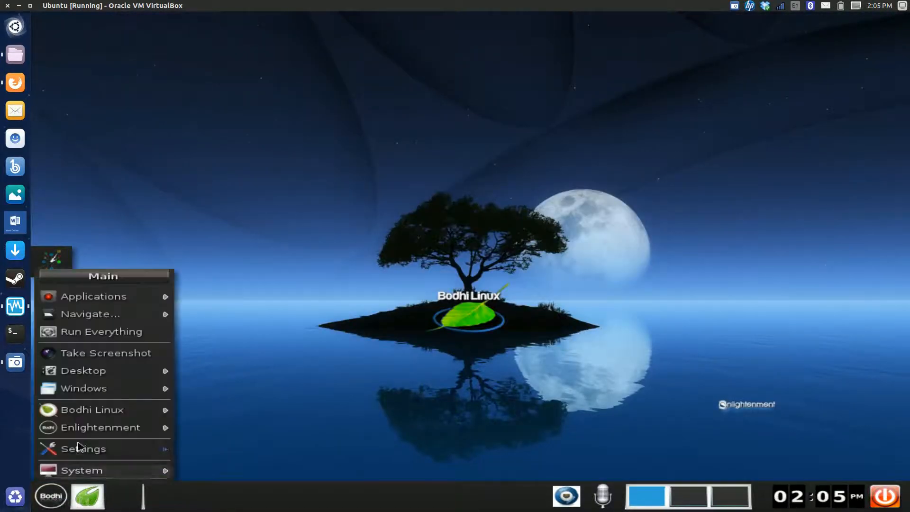
mouse_move(124, 409)
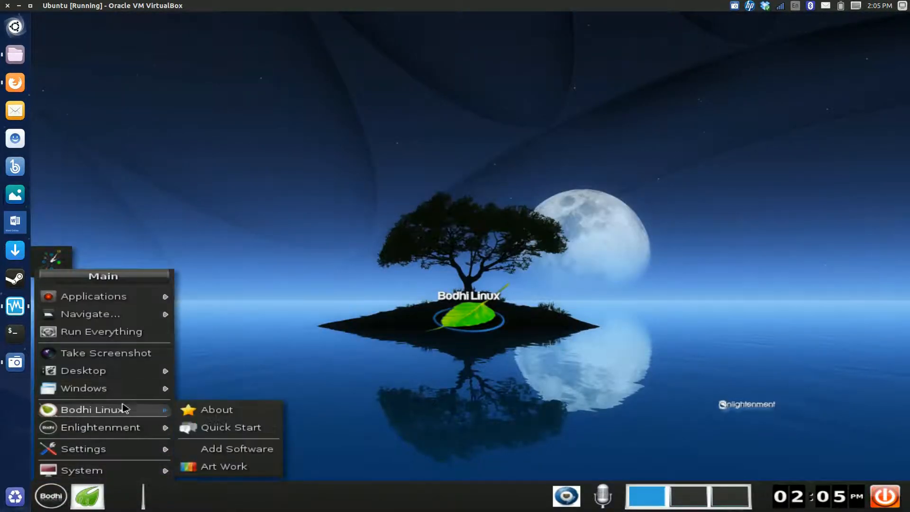
left_click(189, 409)
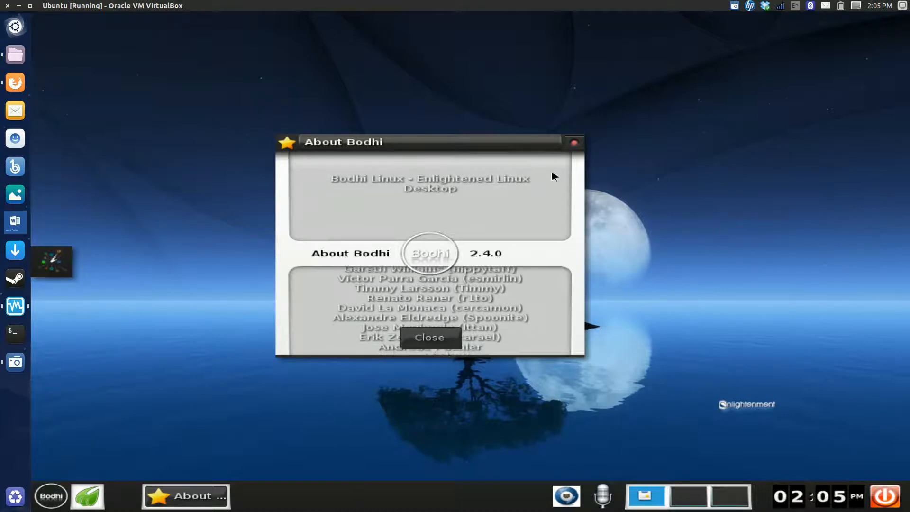
left_click(574, 143)
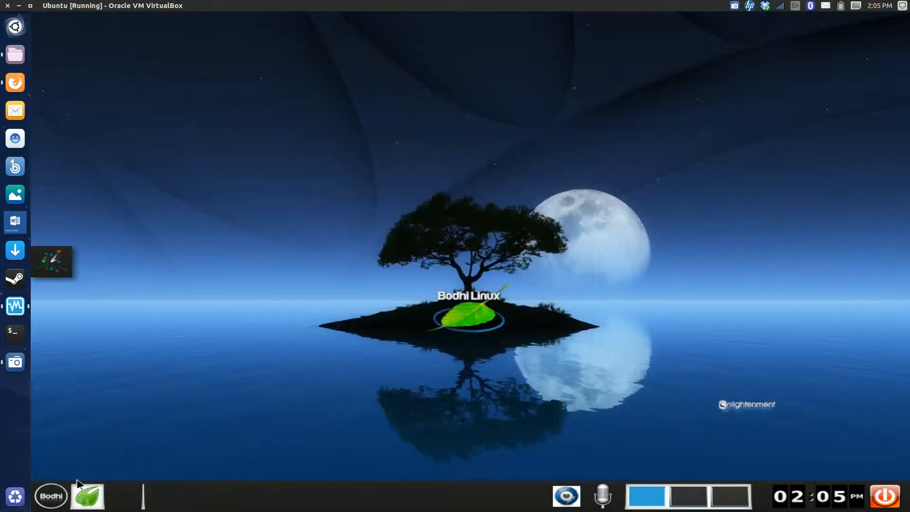
Open the Bodhi Linux AppCenter page through the Add Software entry, look it over, and close the browser
left_click(51, 496)
mouse_move(90, 436)
mouse_move(110, 415)
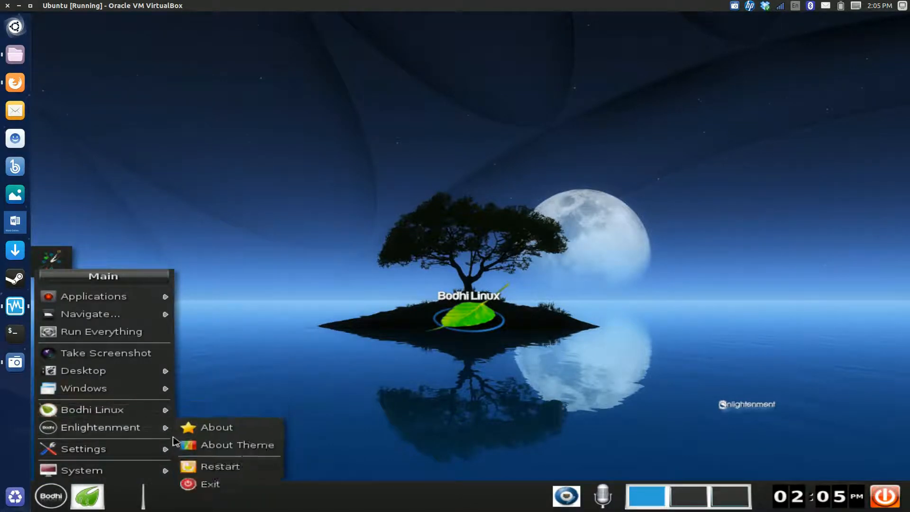
left_click(203, 450)
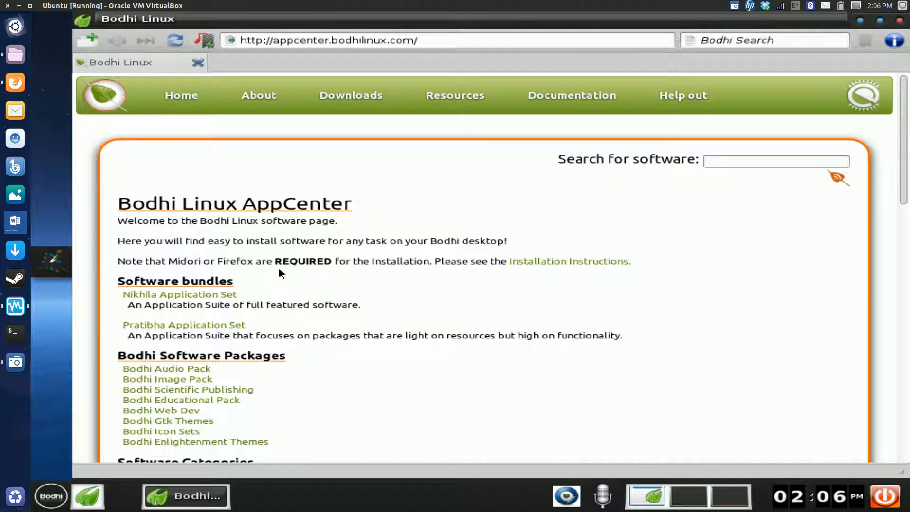
left_click(899, 21)
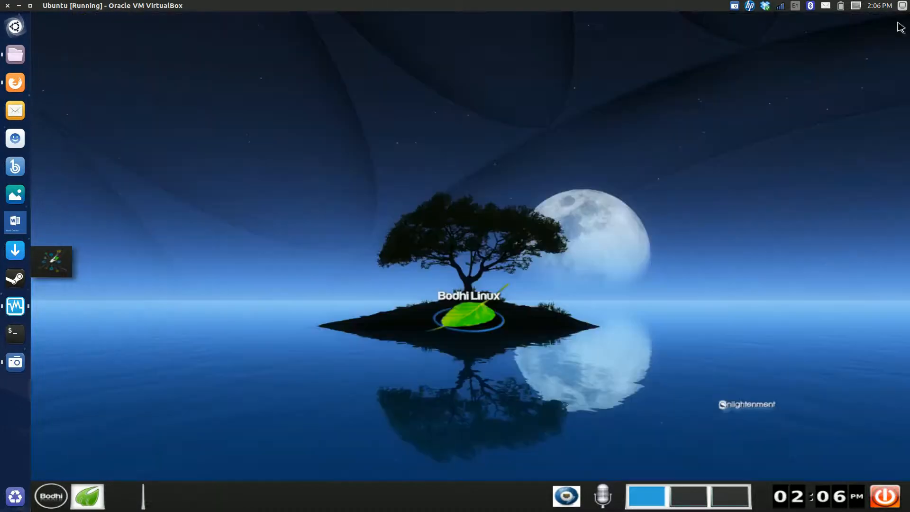
Examine the Navigate locations and the installed applications under Accessories, Preferences, Internet, Office and System Tools
left_click(49, 495)
mouse_move(130, 374)
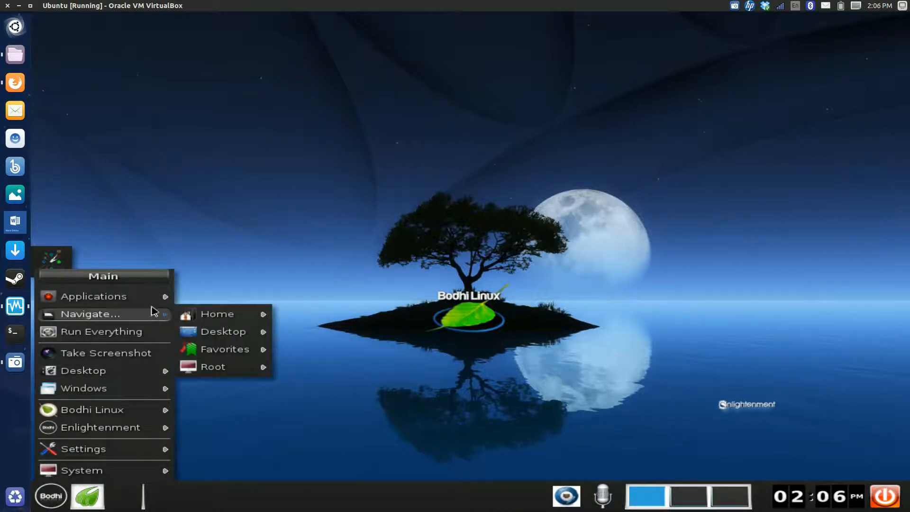
mouse_move(153, 299)
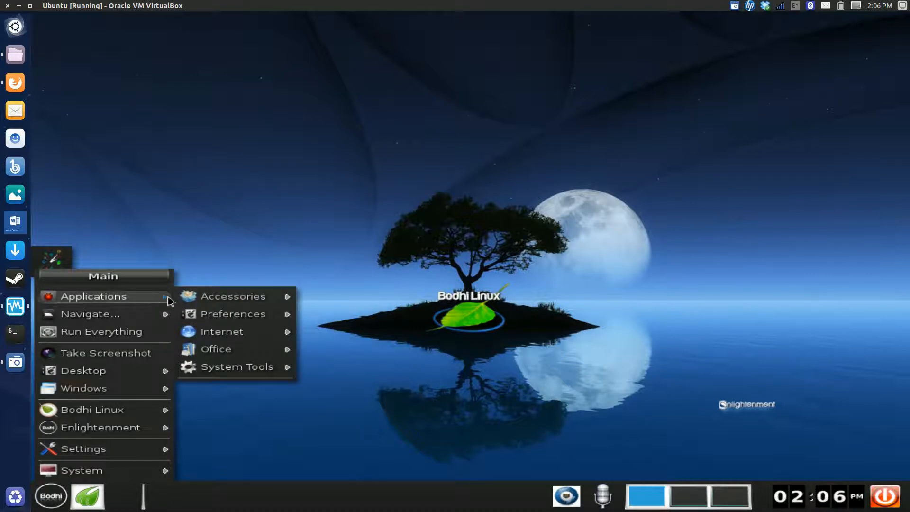
mouse_move(189, 300)
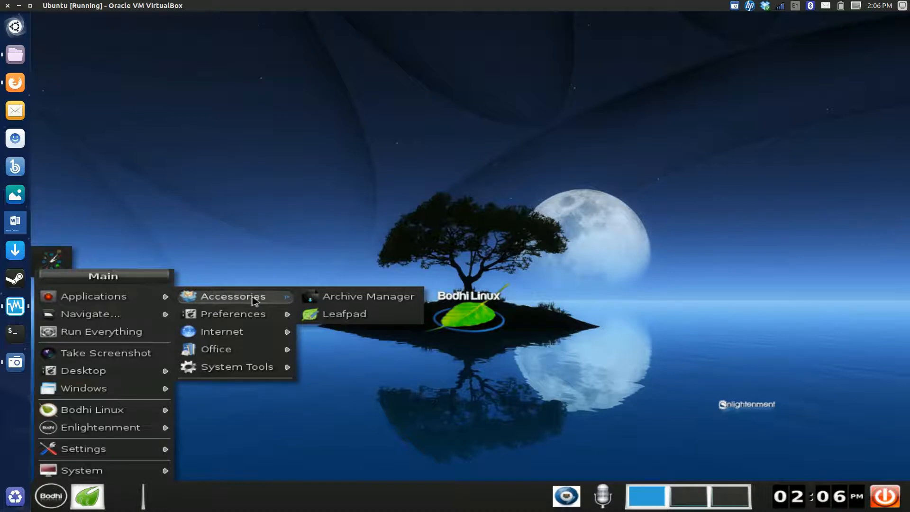
mouse_move(244, 314)
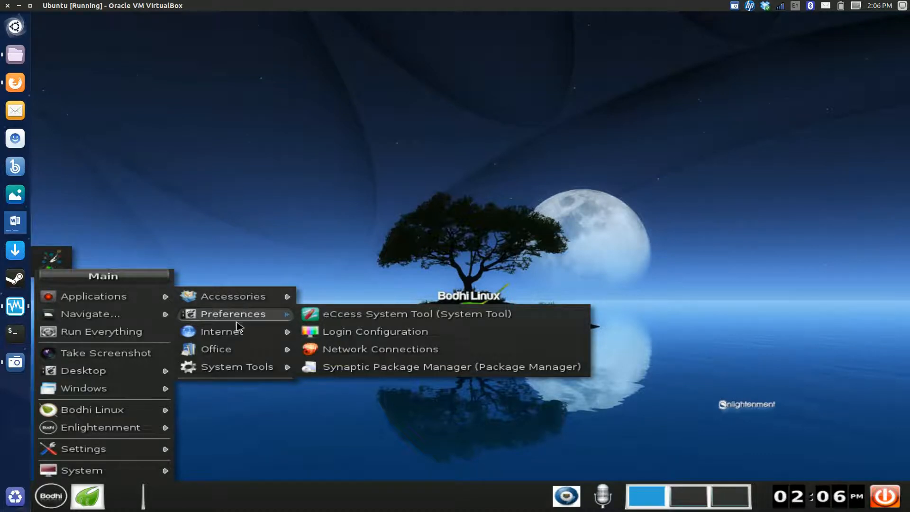
mouse_move(240, 338)
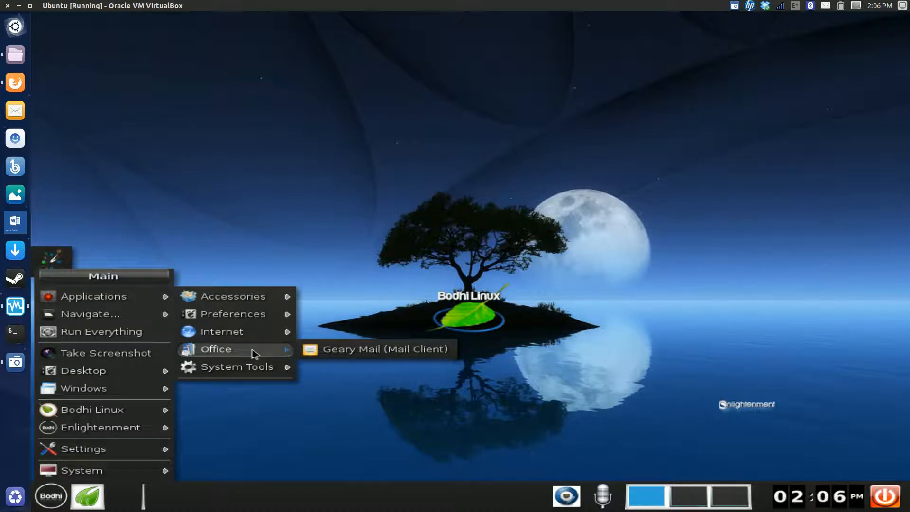
mouse_move(254, 368)
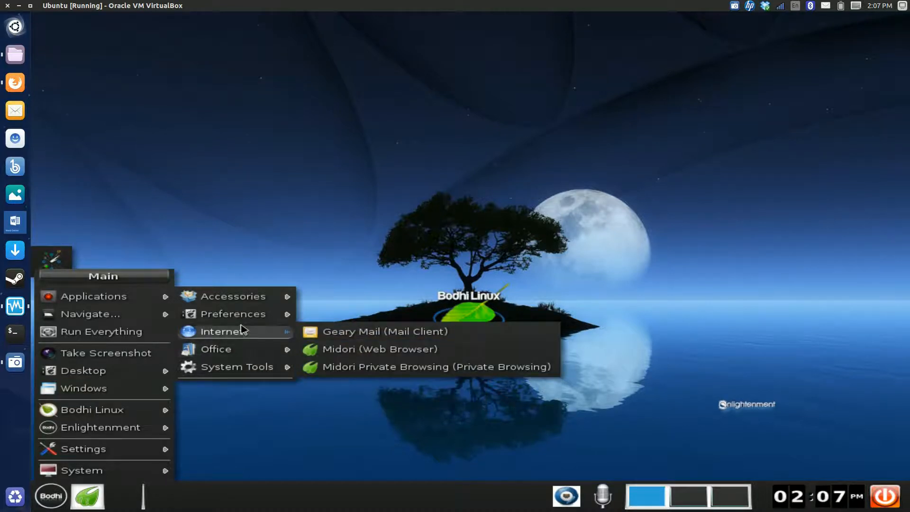
Launch Synaptic Package Manager, authorize it with the account password, and filter the packages by "geary"
mouse_move(242, 318)
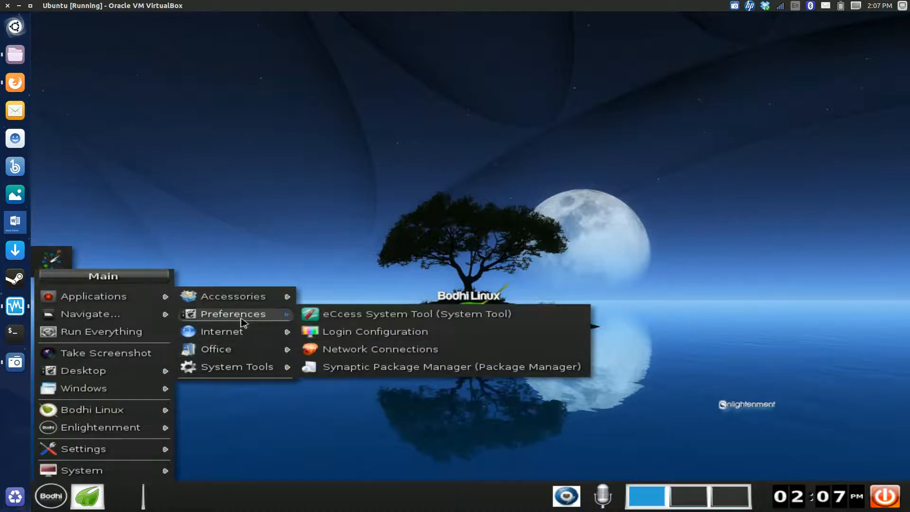
left_click(330, 366)
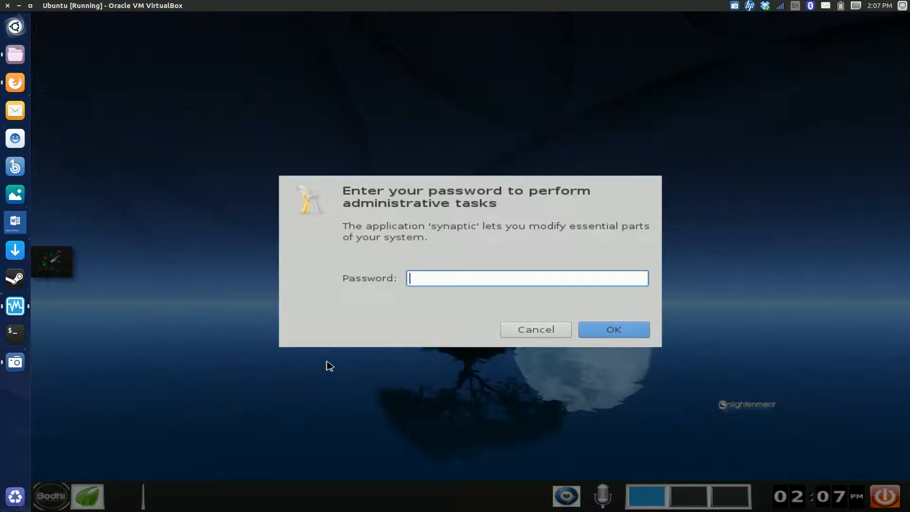
type("******")
key("Return")
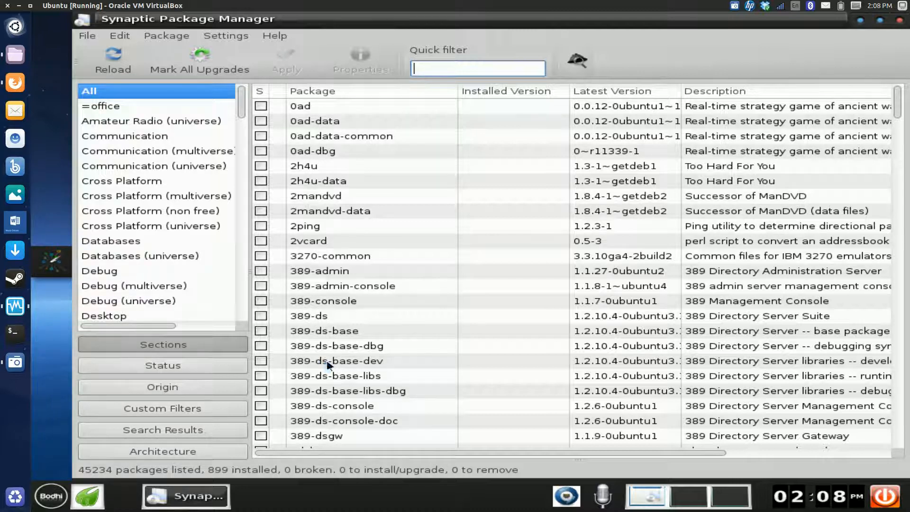
type("geary")
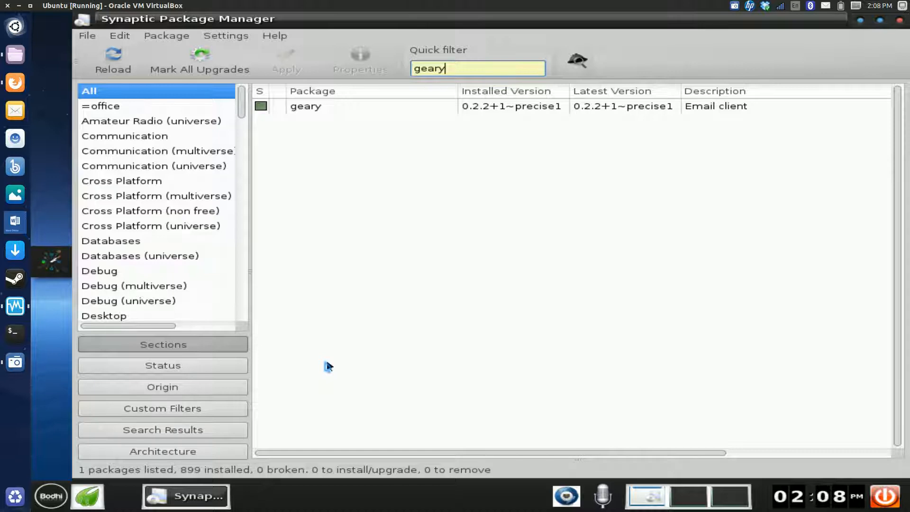
Clear the quick filter, look through the full package list down to the Chromium packages, and close the package manager
key("BackSpace")
key("BackSpace")
key("BackSpace")
key("BackSpace")
key("BackSpace")
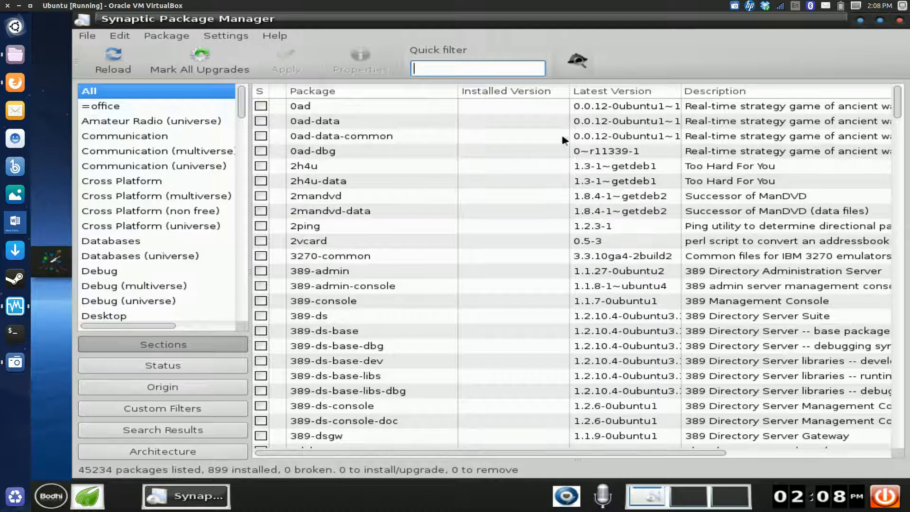
left_click_drag(897, 107, 896, 123)
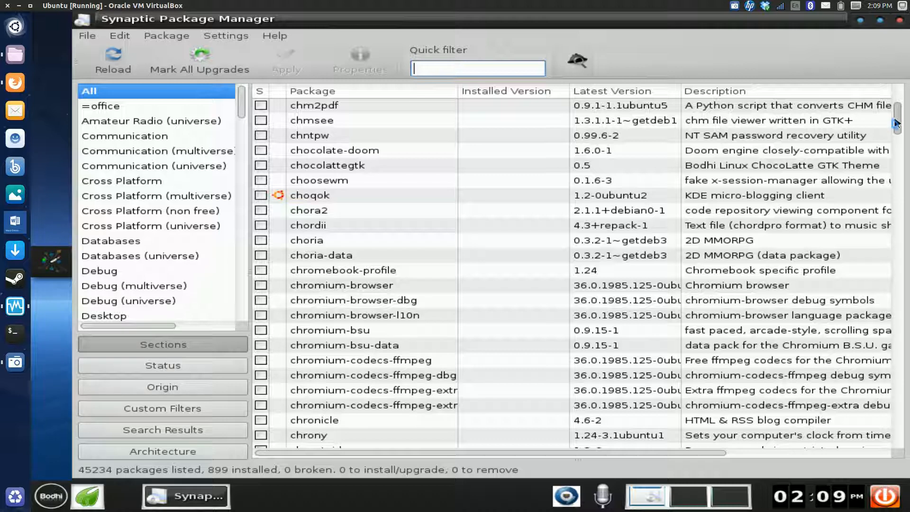
left_click(899, 20)
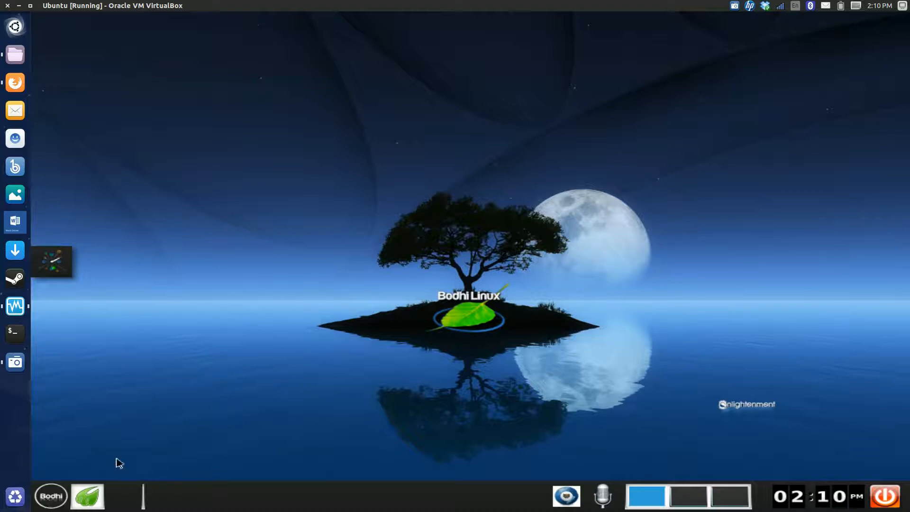
Open the Terminology terminal from the System Tools applications
left_click(59, 502)
mouse_move(130, 297)
mouse_move(207, 302)
mouse_move(213, 376)
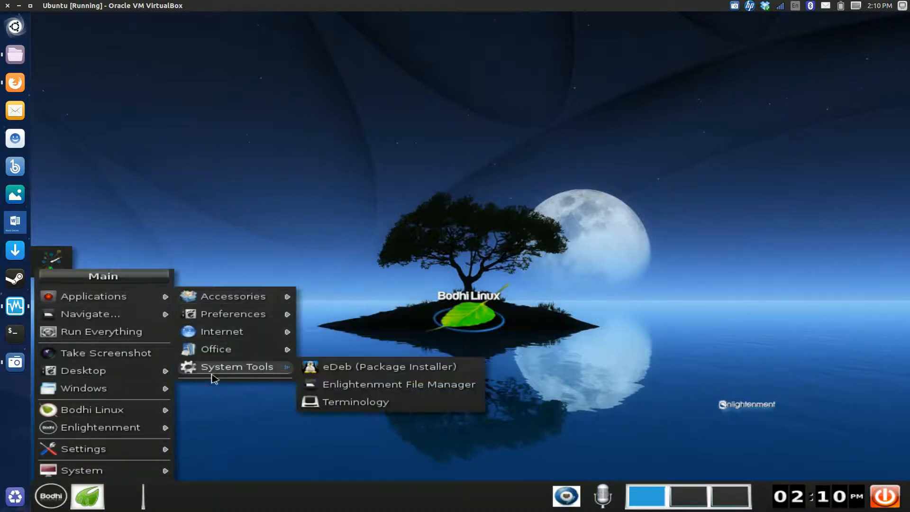
left_click(335, 402)
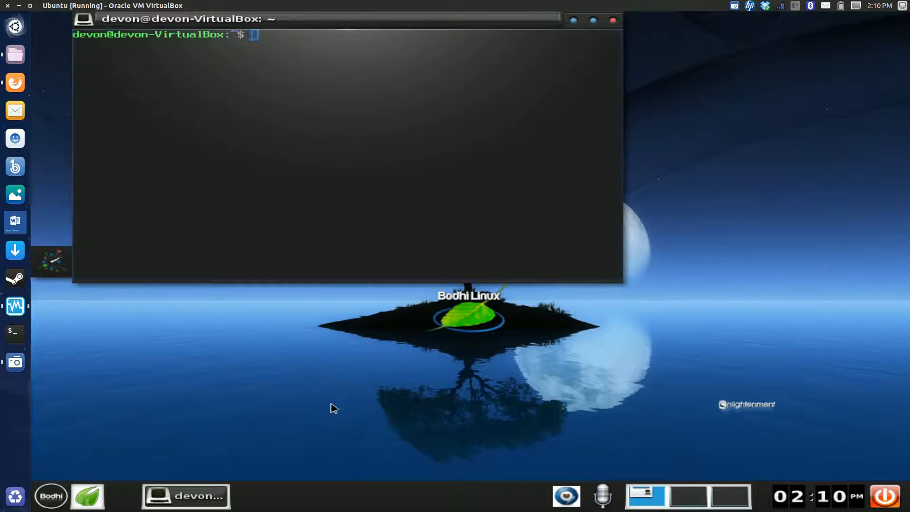
Query the kernel release with uname -r and close the terminal
type("uname -r")
key("Return")
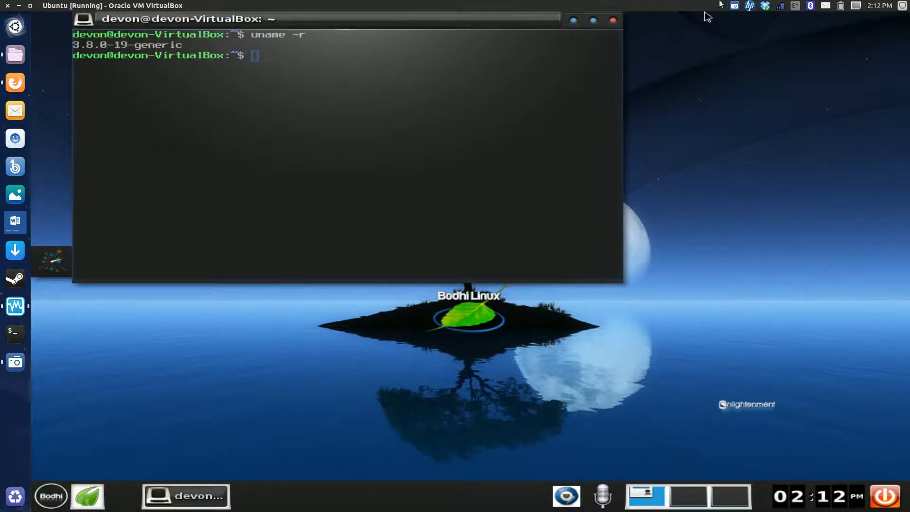
left_click(612, 21)
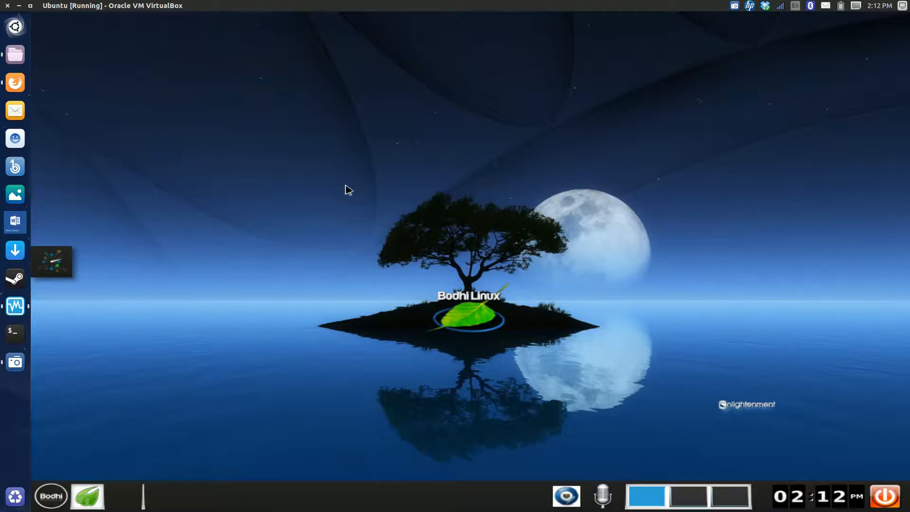
Add a new shelf to the desktop, keeping the suggested default name
left_click(49, 498)
left_click(317, 334)
left_click(361, 207)
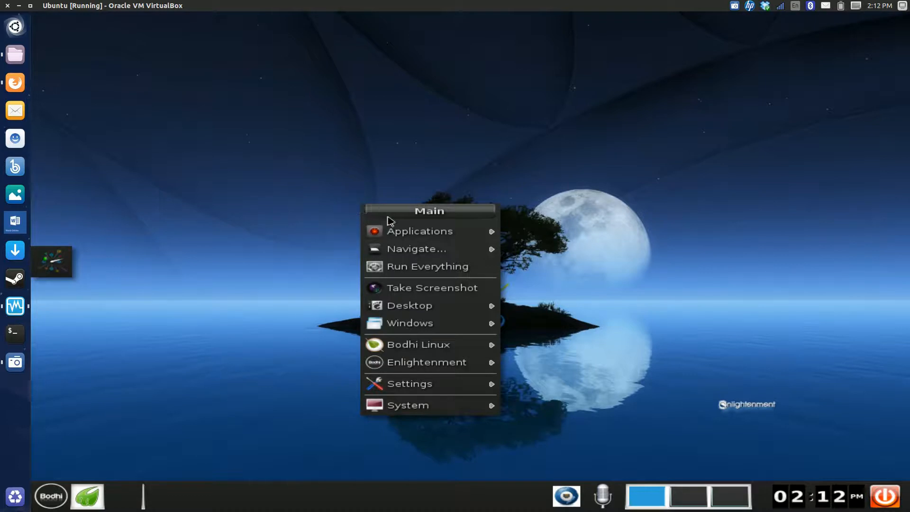
mouse_move(392, 230)
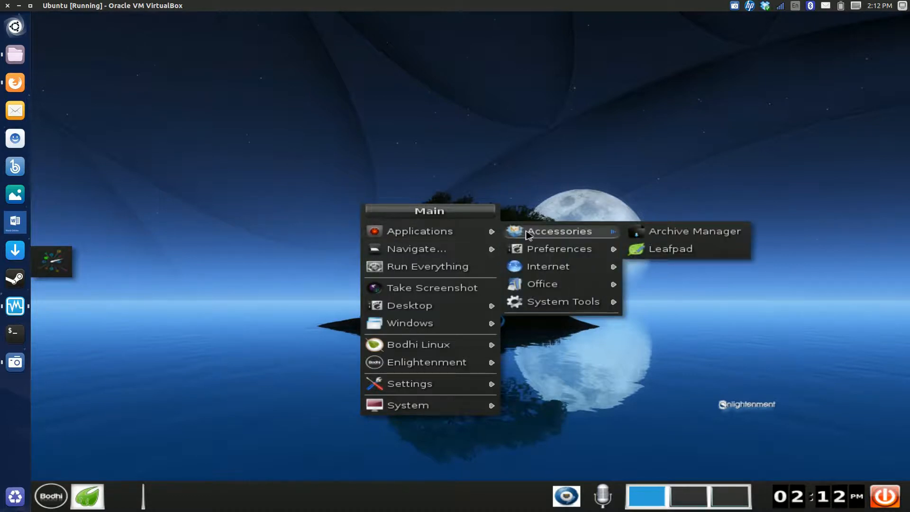
mouse_move(524, 304)
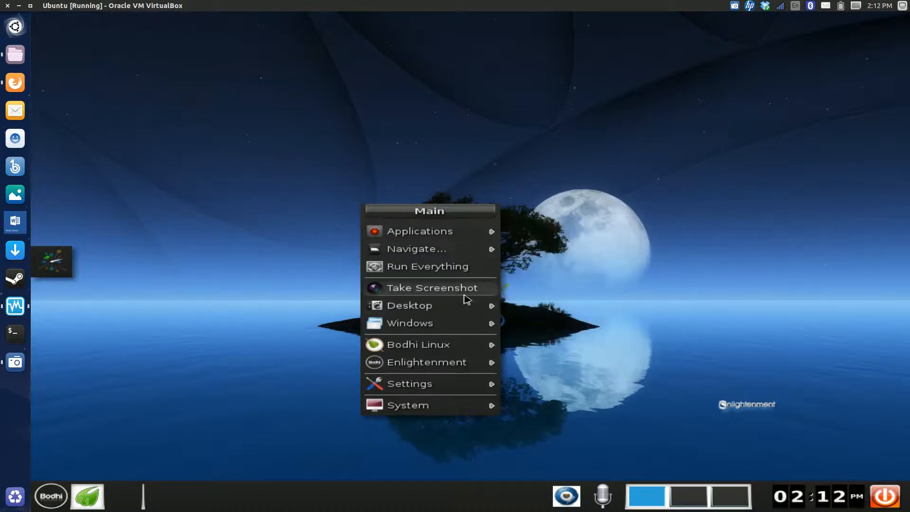
mouse_move(466, 307)
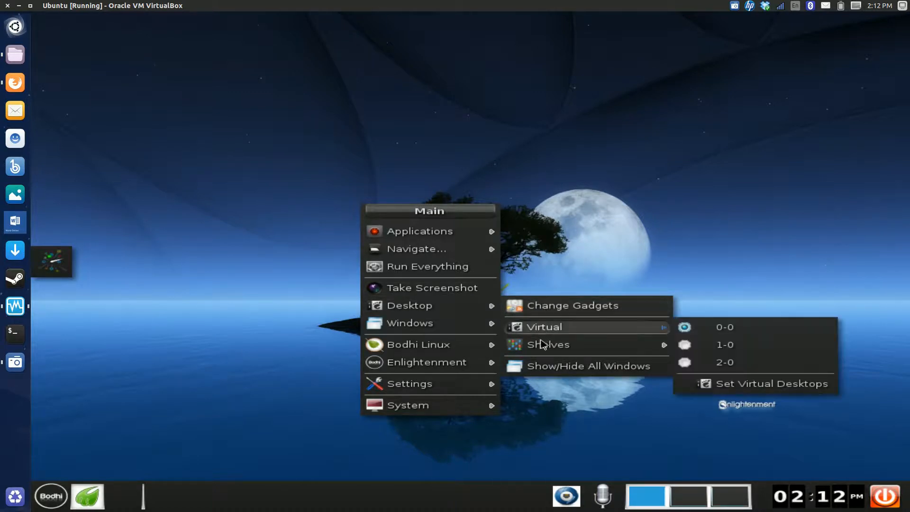
mouse_move(545, 347)
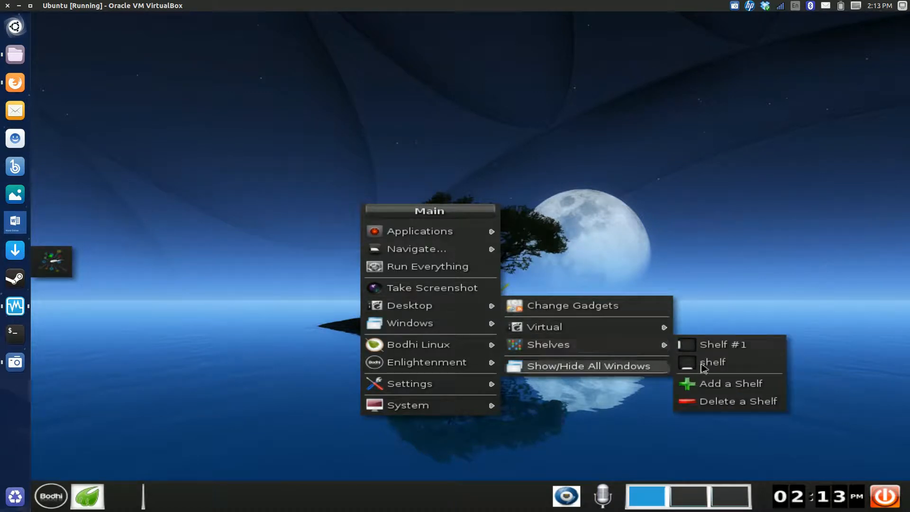
left_click(778, 384)
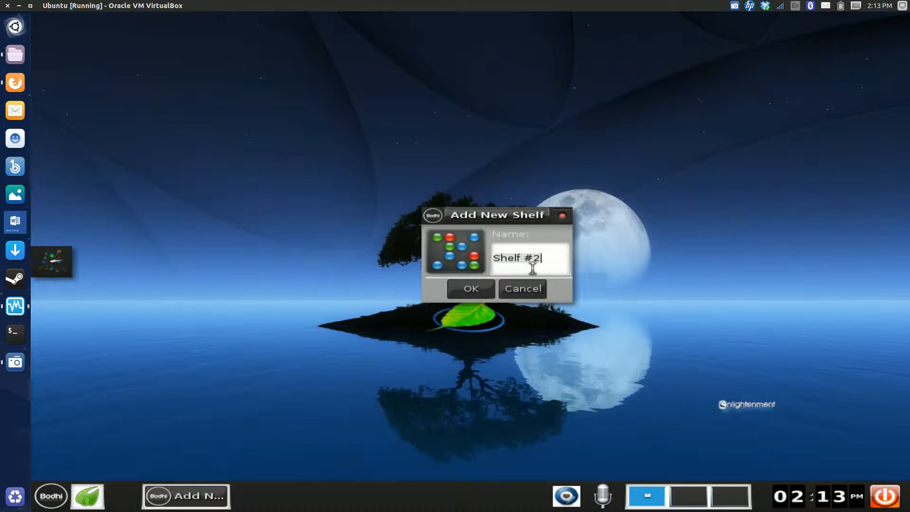
left_click(487, 293)
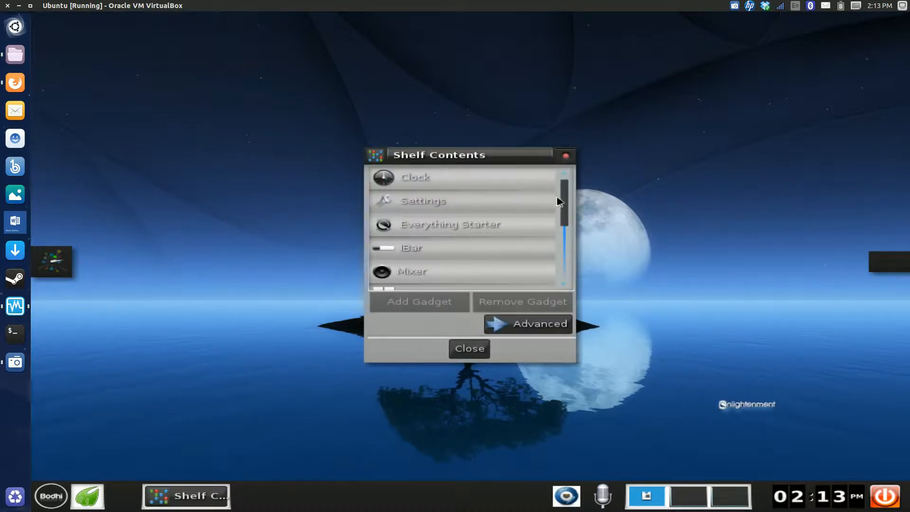
Review the available gadgets, add the IBar gadget to the new shelf, and close the Shelf Contents dialog
left_click_drag(562, 197, 561, 208)
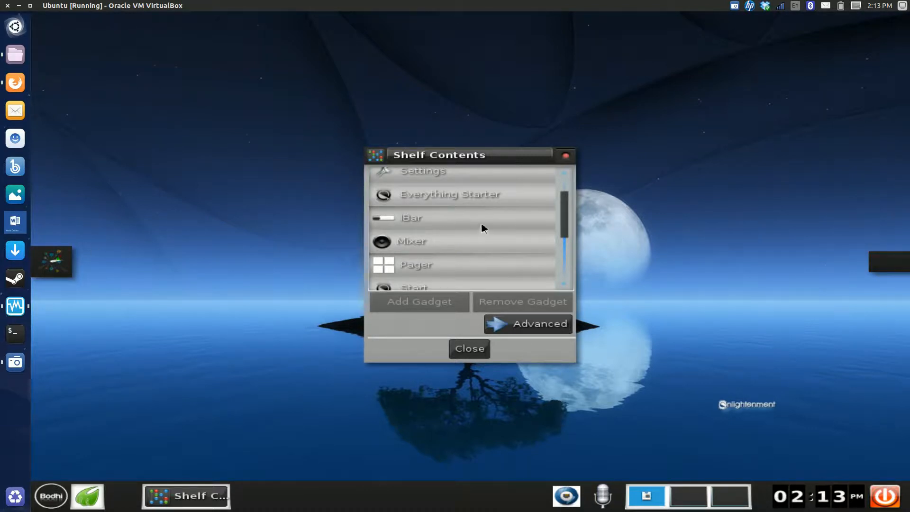
left_click_drag(563, 207, 561, 249)
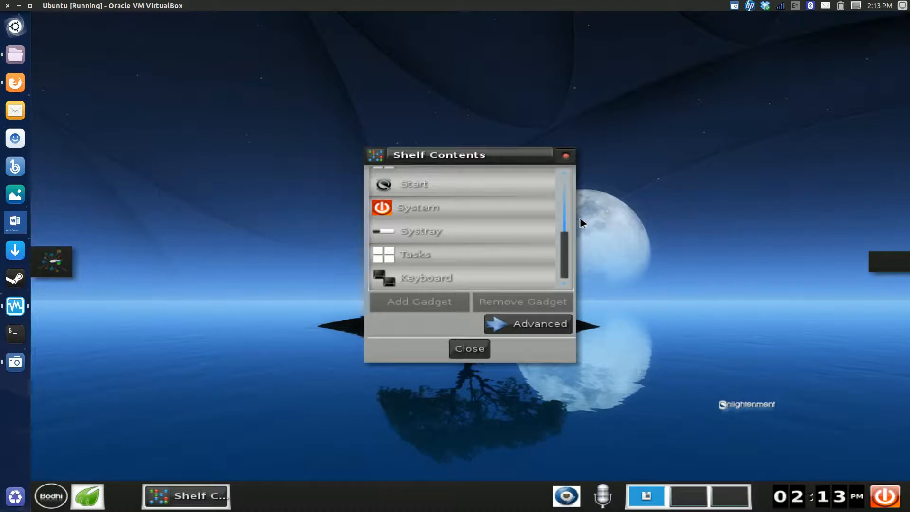
left_click_drag(565, 237, 579, 176)
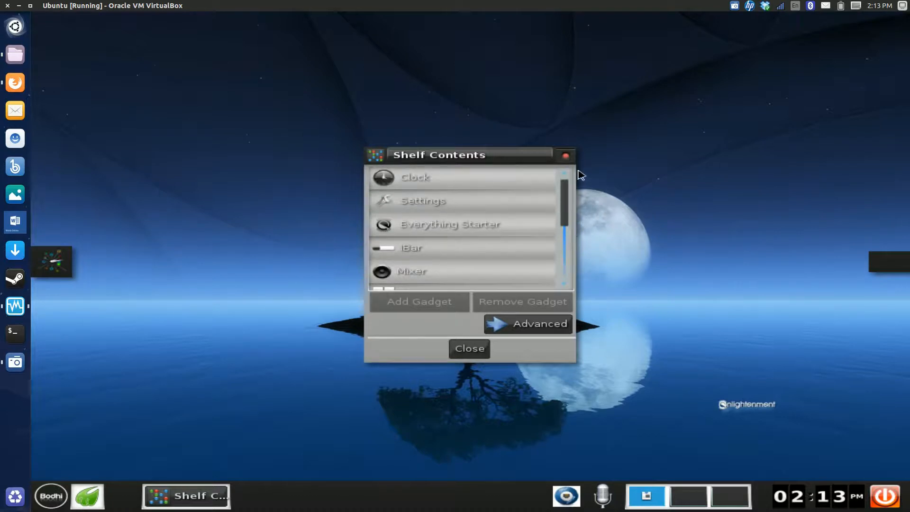
left_click(473, 246)
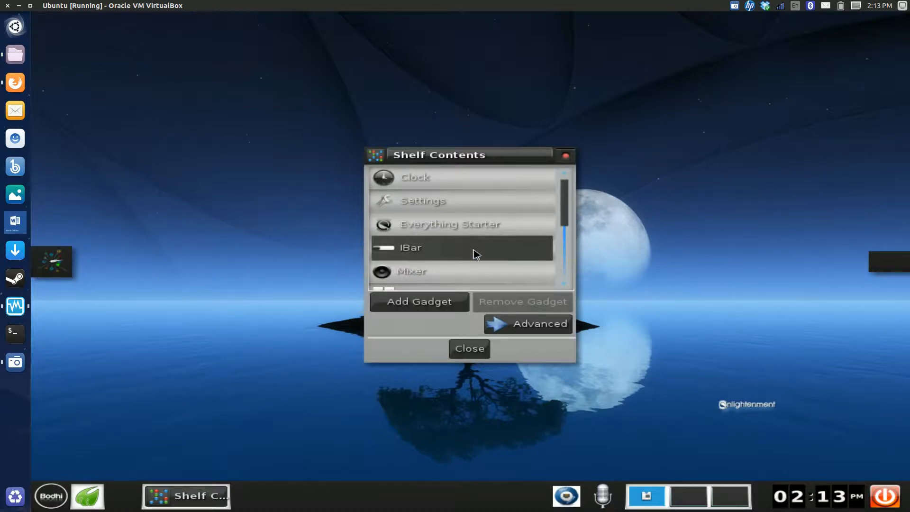
left_click(446, 306)
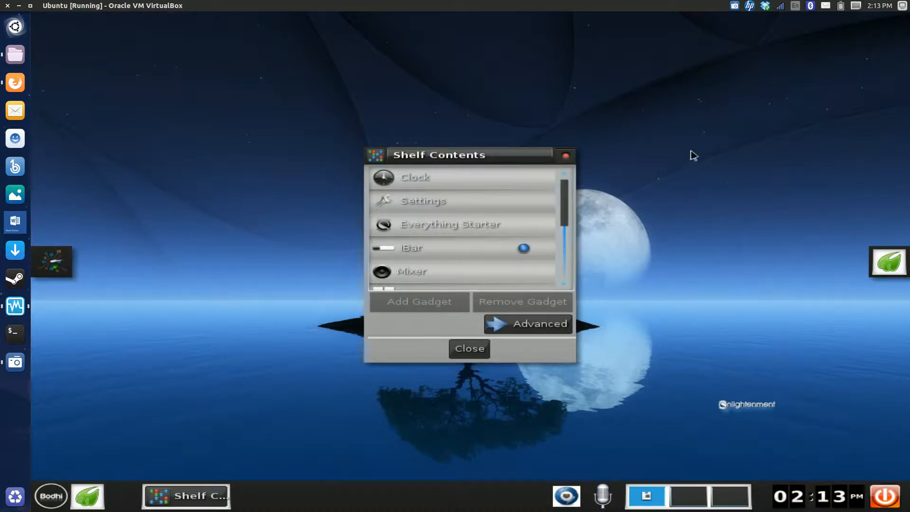
left_click(565, 157)
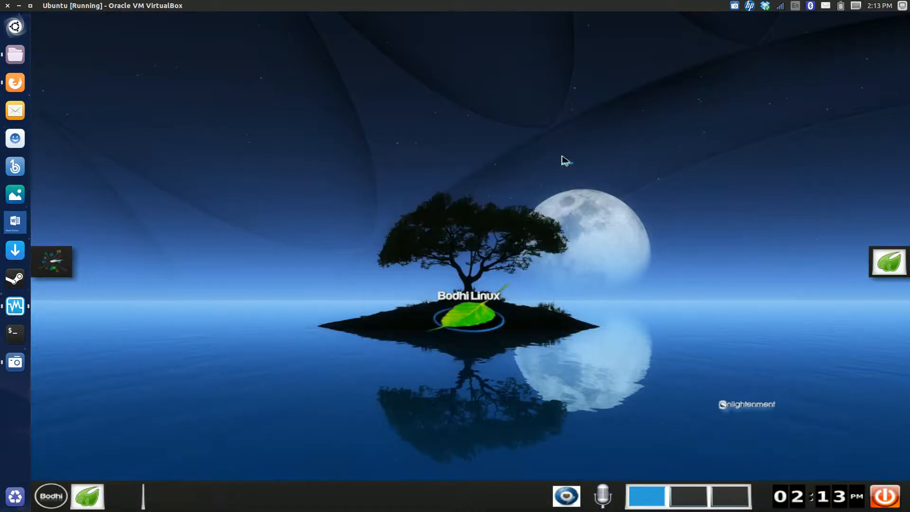
Test the new shelf's browser launcher, close the Bodhi QuickStart page, and view the Master volume controls
left_click(899, 269)
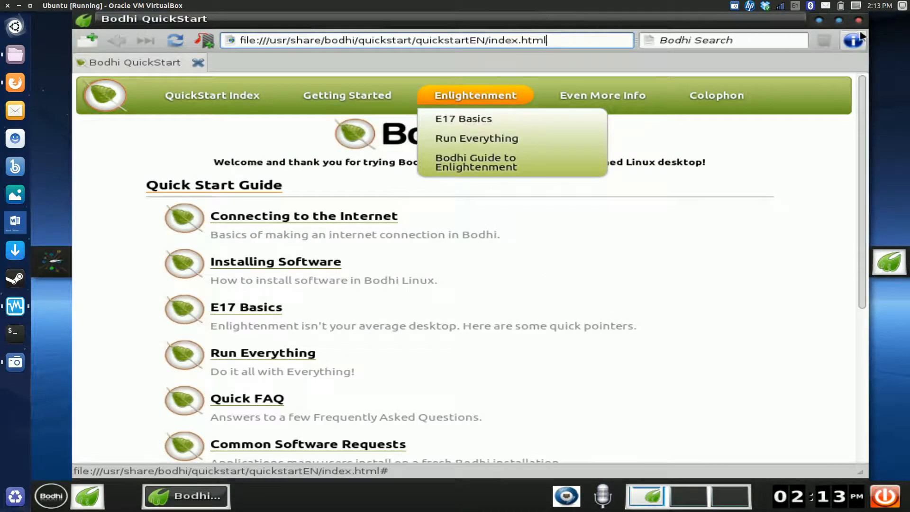
left_click(859, 19)
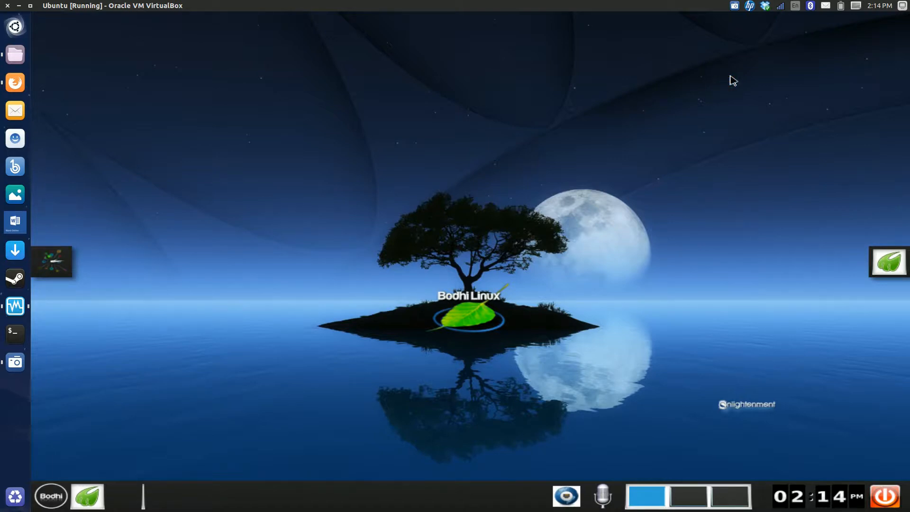
left_click(603, 498)
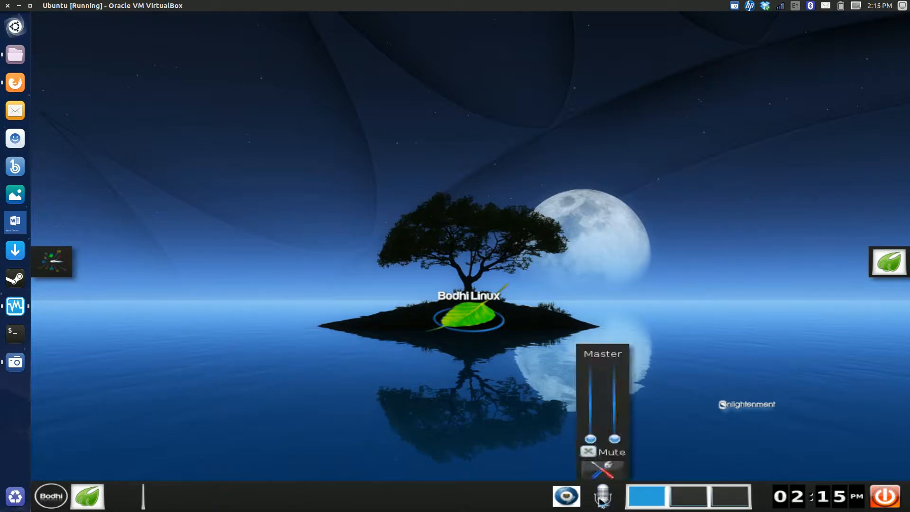
left_click(499, 346)
Open the Geary mail client, view the Hulu message in the inbox, and close the client
left_click(60, 502)
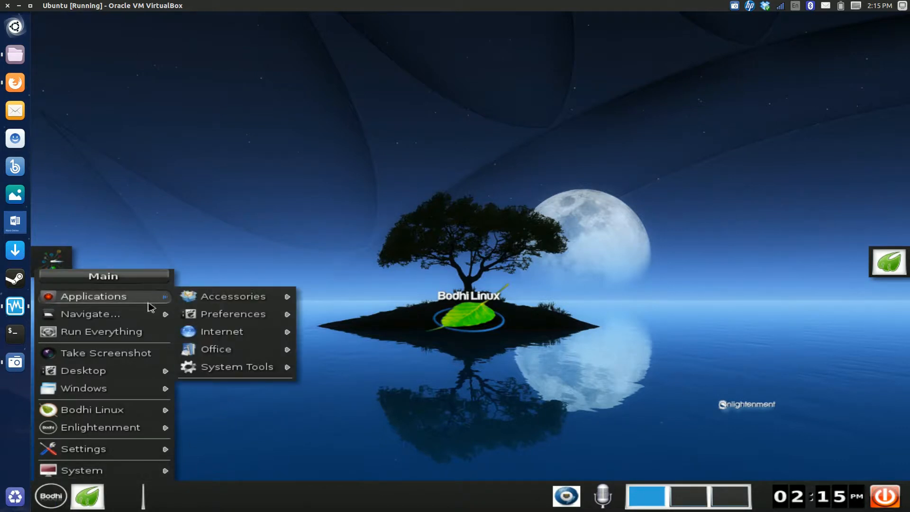
mouse_move(149, 314)
mouse_move(147, 299)
mouse_move(227, 331)
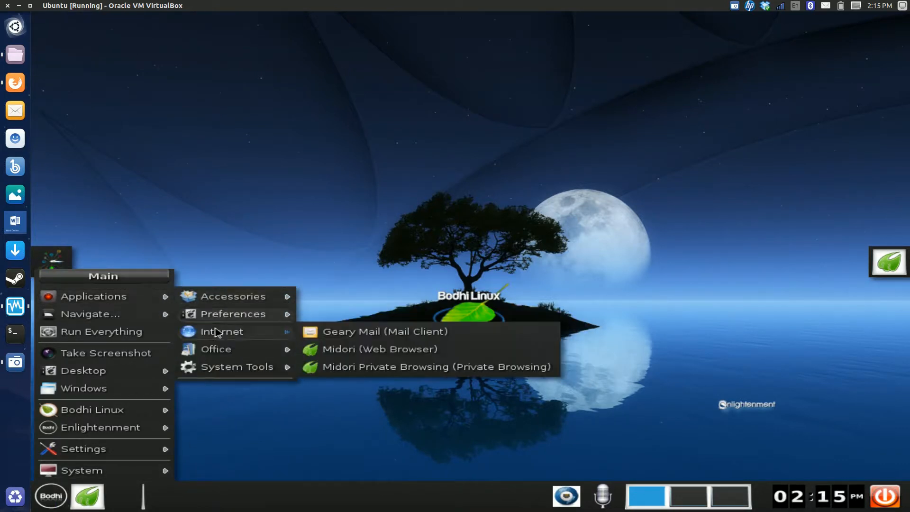
left_click(318, 332)
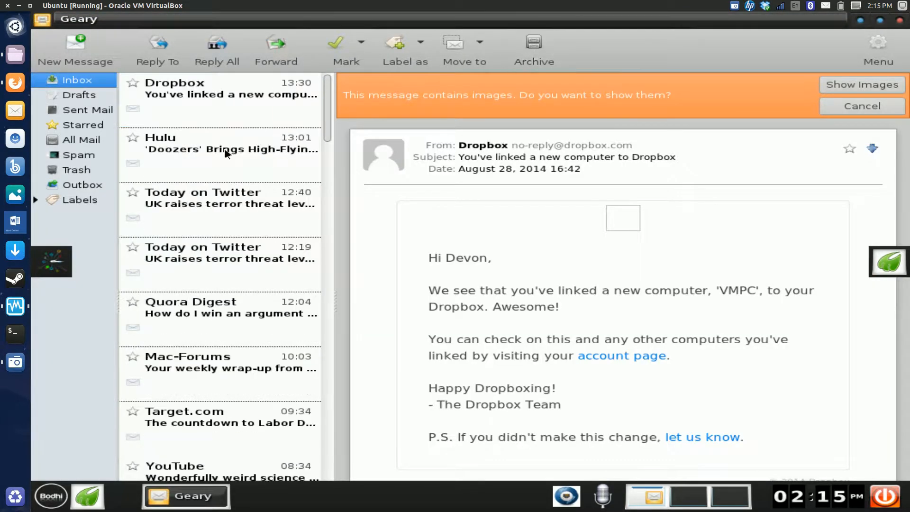
left_click(226, 153)
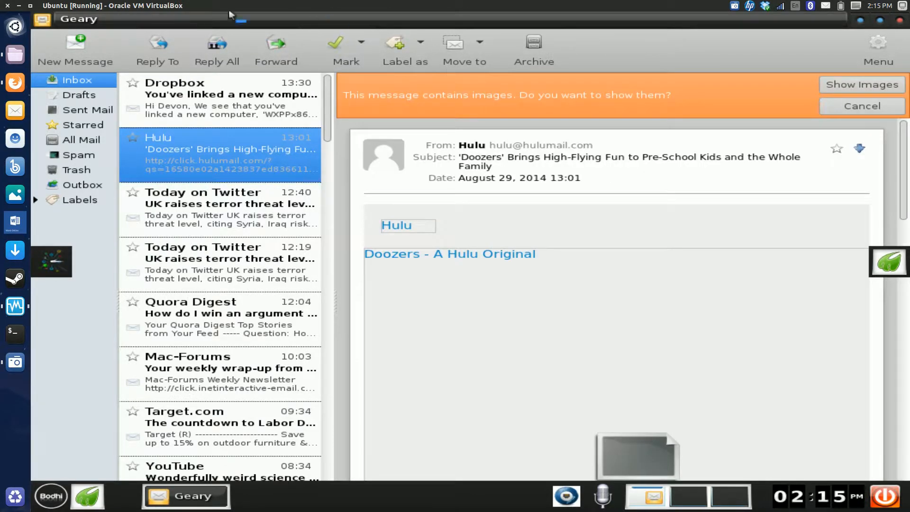
left_click(900, 21)
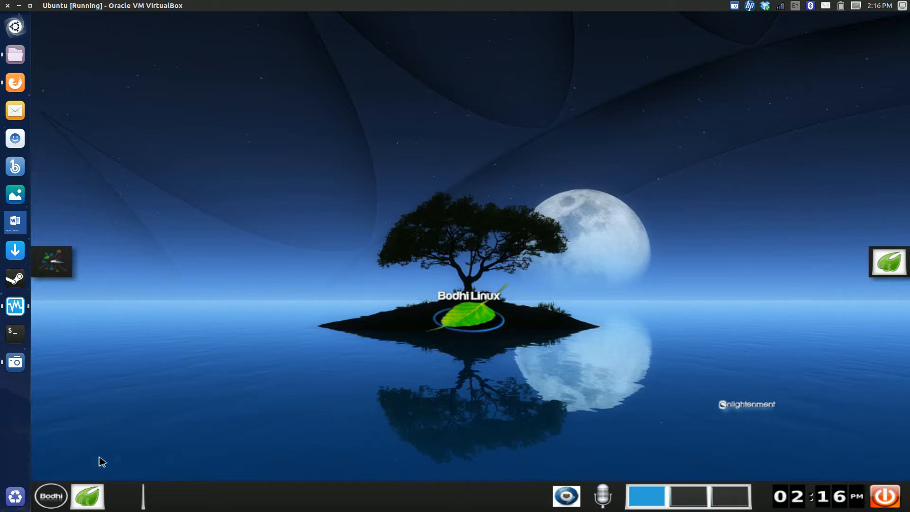
Look over the Home, Favorites and Root locations under Navigate, including the root folders, and dismiss the menu
left_click(52, 503)
mouse_move(79, 432)
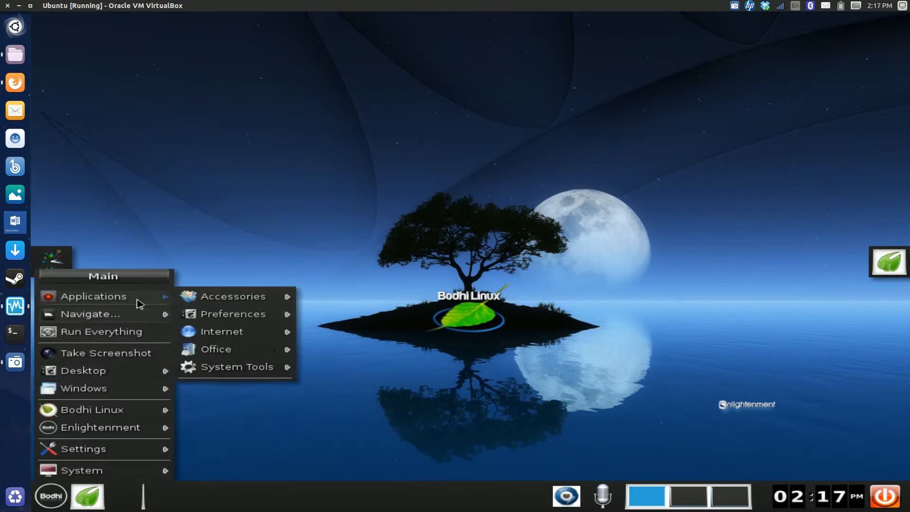
mouse_move(146, 314)
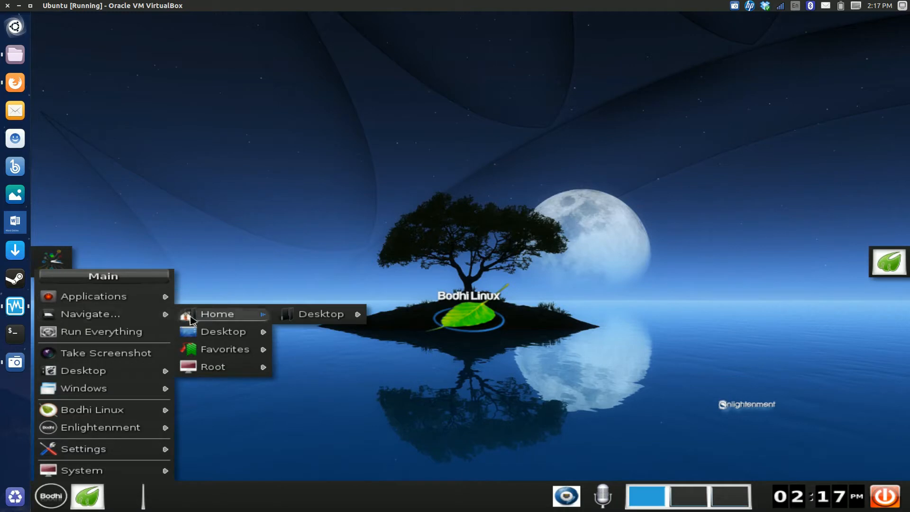
mouse_move(198, 350)
mouse_move(198, 373)
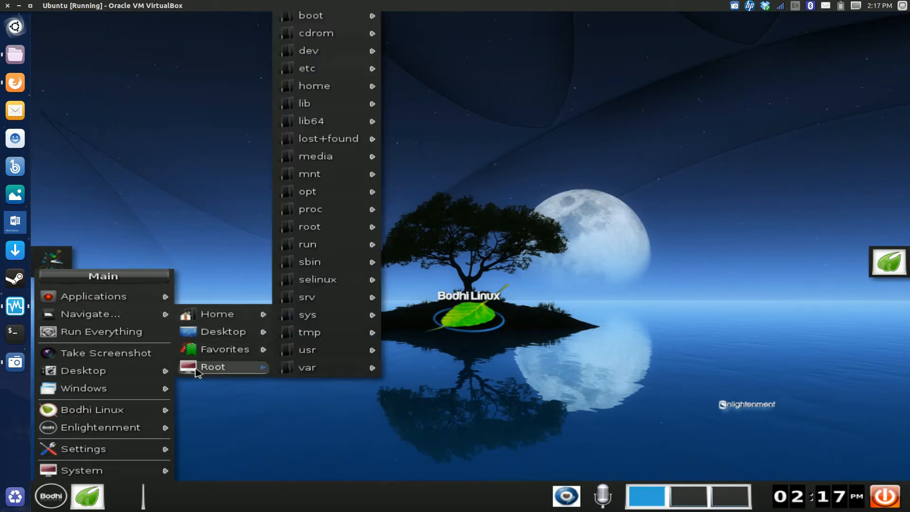
left_click(353, 323)
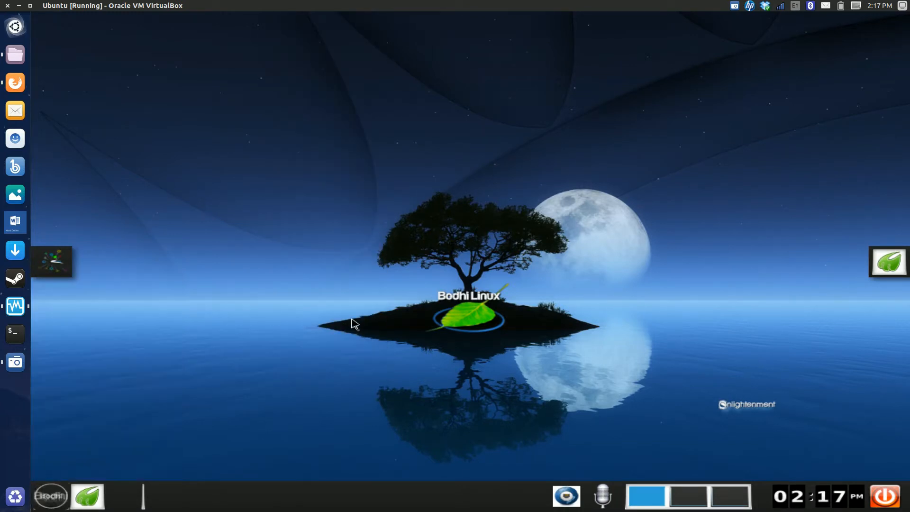